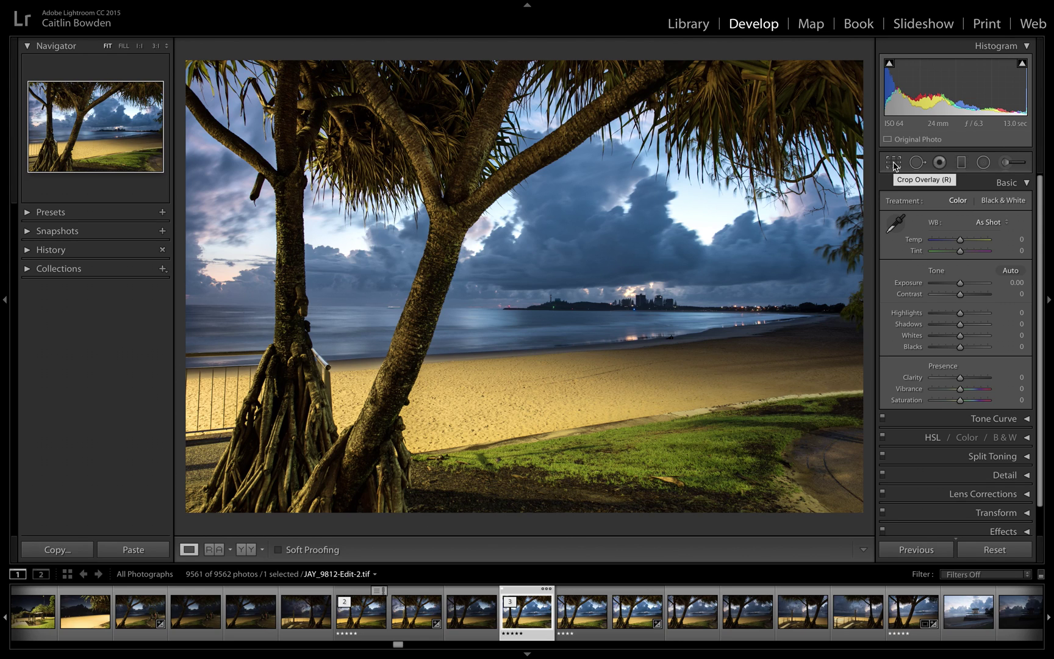
pyautogui.click(895, 164)
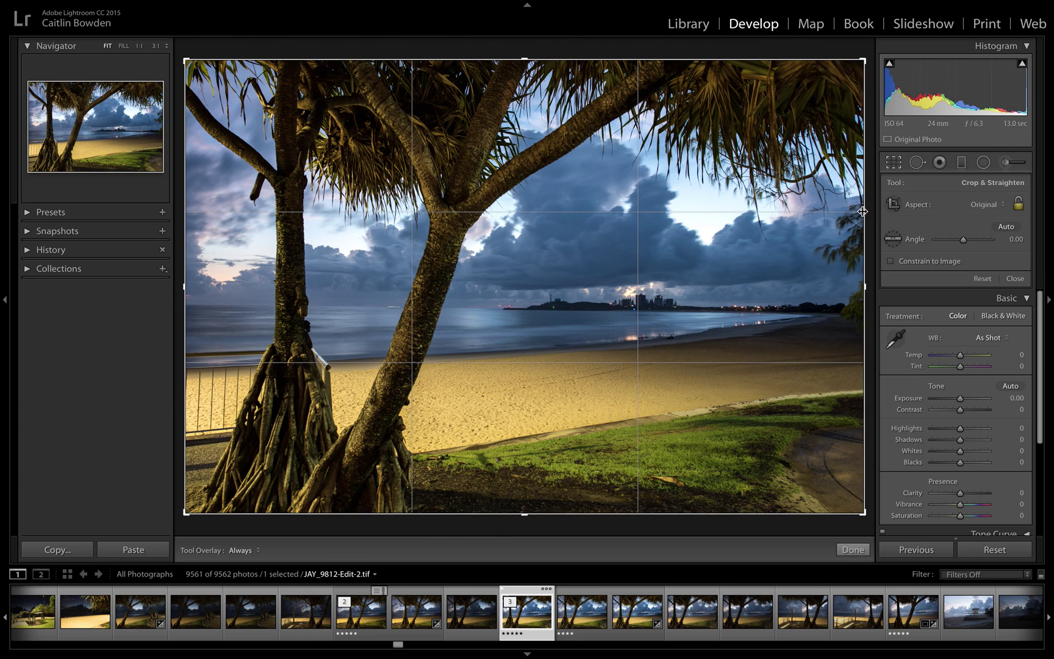
pyautogui.click(894, 163)
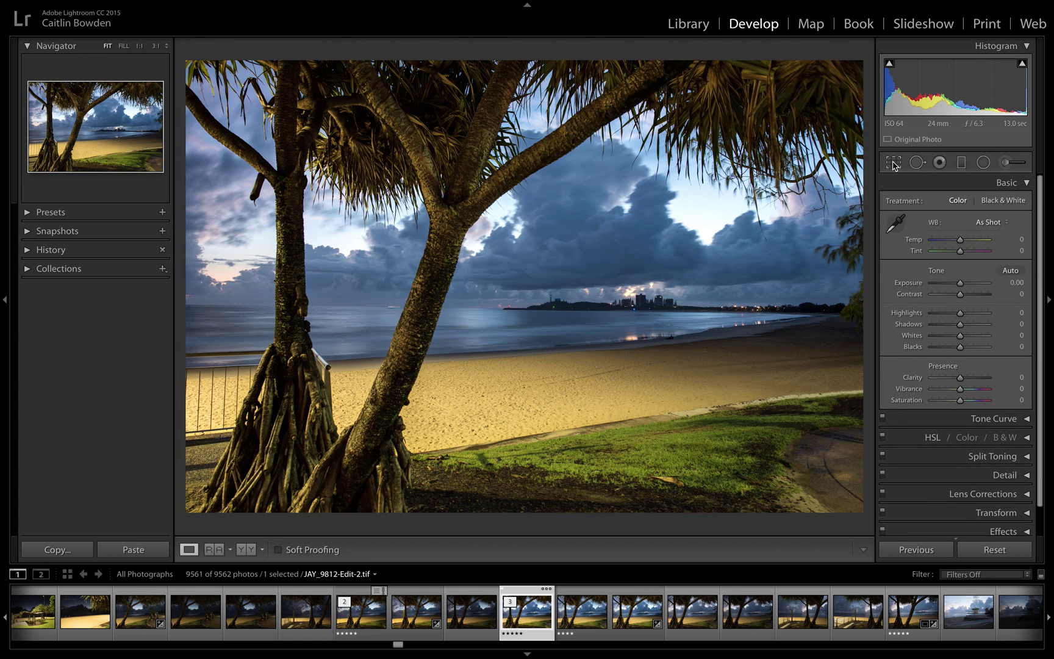
pyautogui.click(894, 164)
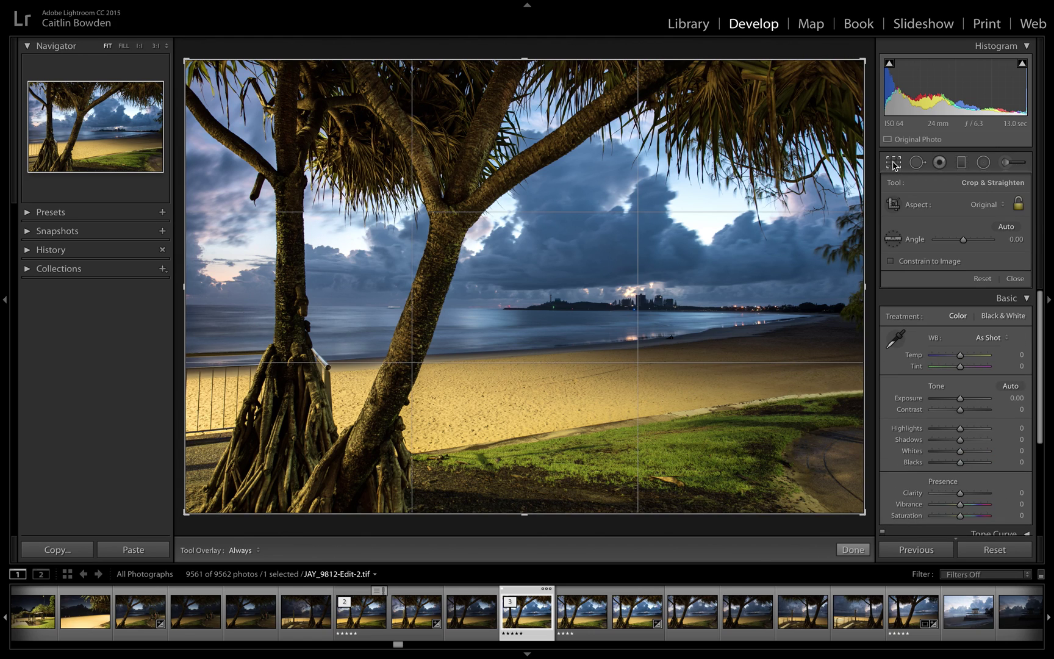
# Step: Collapse the left panels and the bottom filmstrip so the beach photo displays larger
pyautogui.click(4, 303)
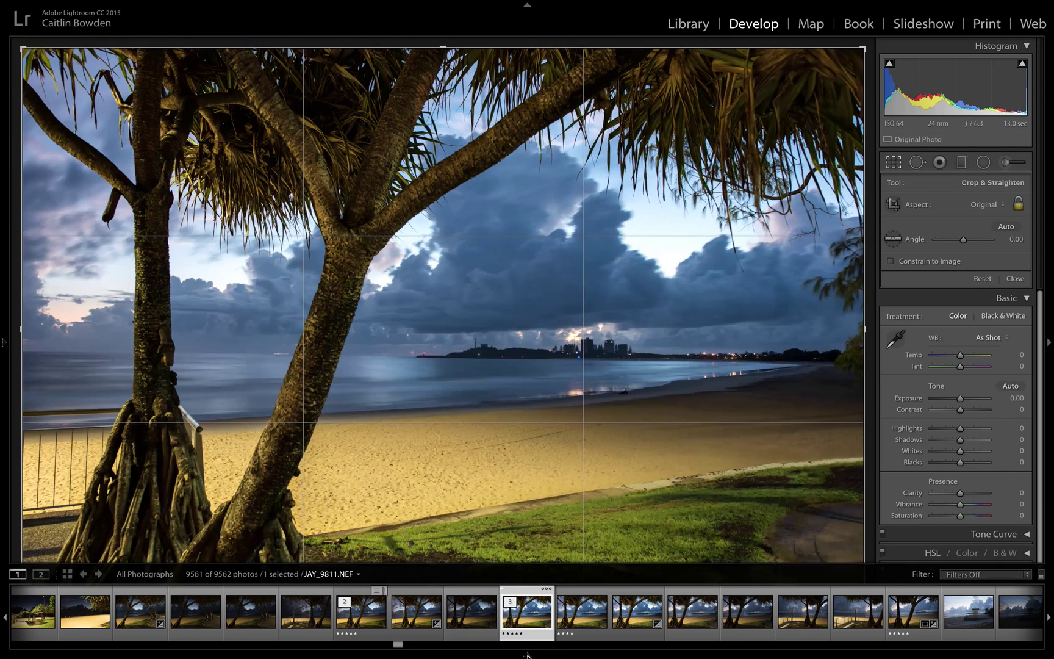
pyautogui.click(528, 655)
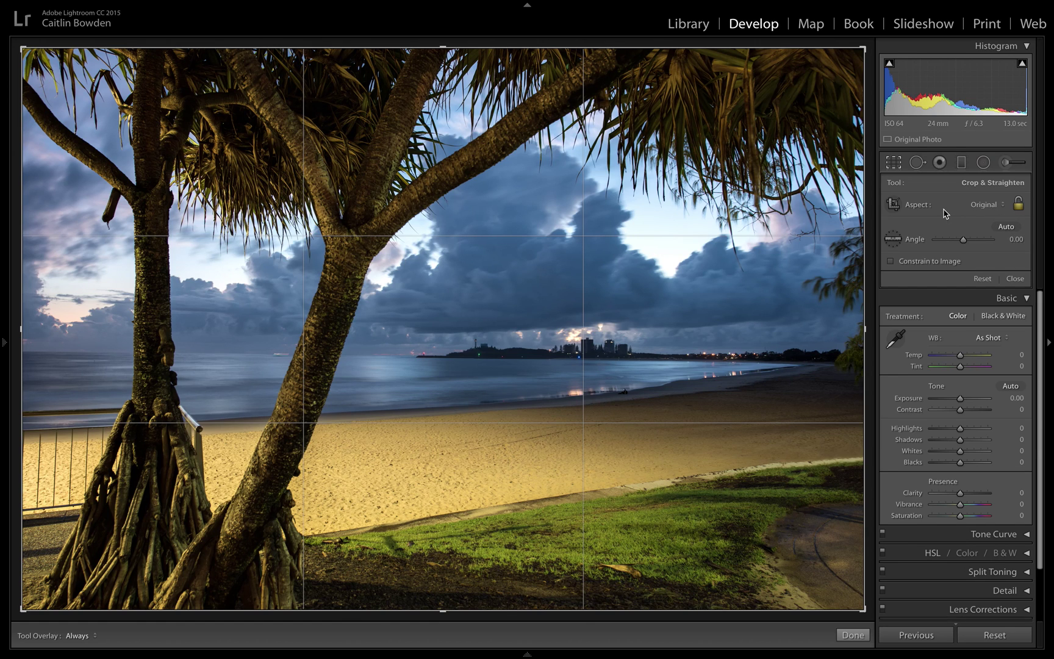
# Step: Lock Aspect to Original, test-shrink the crop from the top, then restore it to full frame
pyautogui.click(1019, 207)
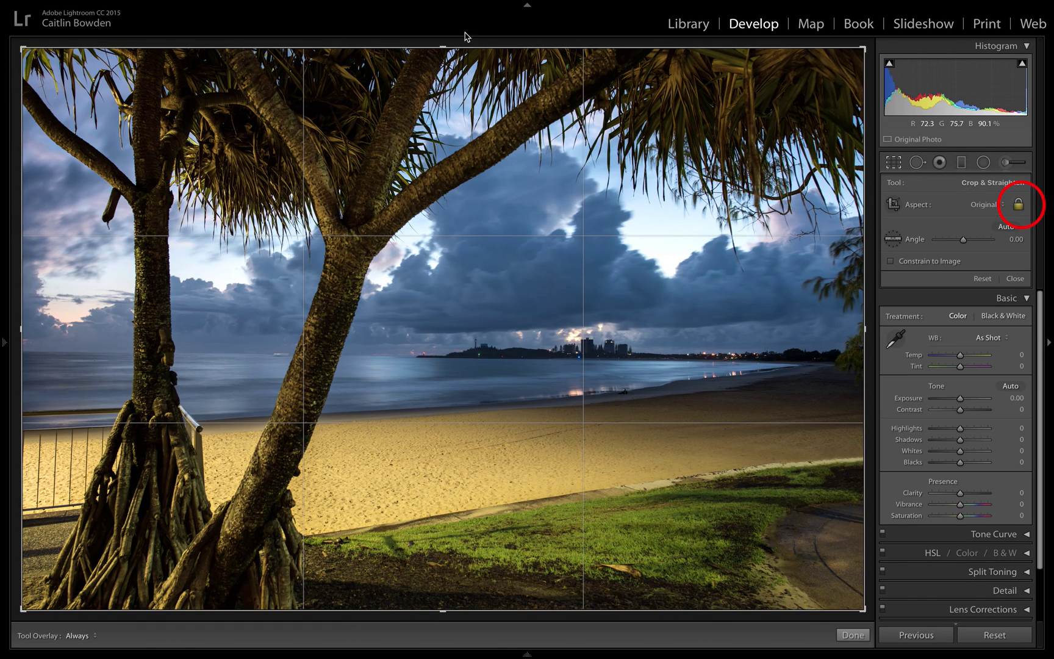
pyautogui.moveTo(442, 48); pyautogui.dragTo(443, 163)
pyautogui.moveTo(444, 47); pyautogui.dragTo(443, 141)
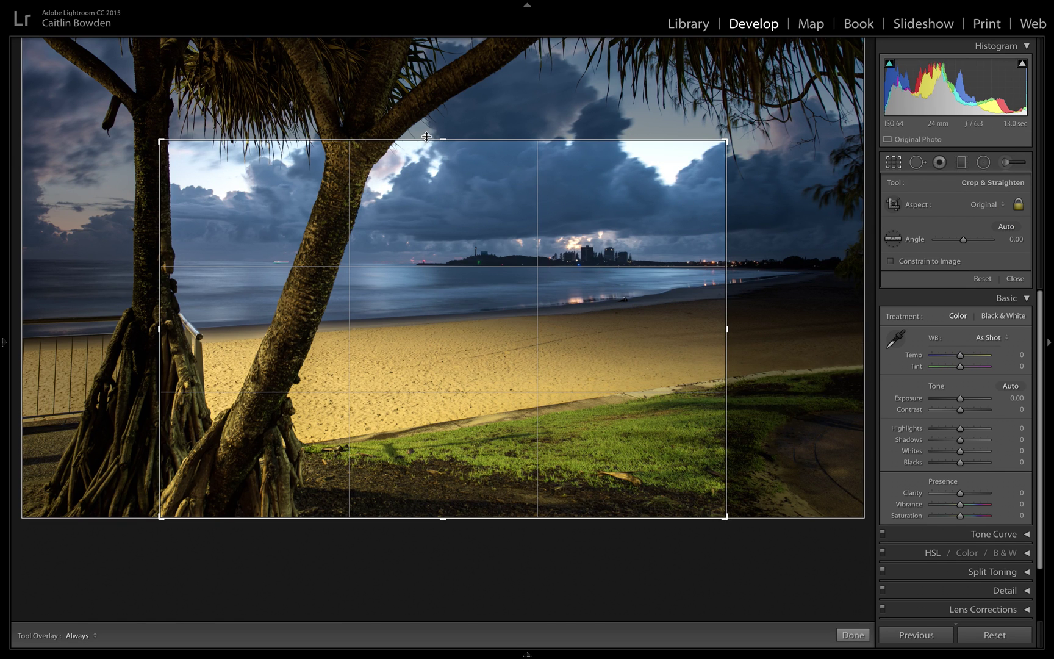
pyautogui.moveTo(443, 139); pyautogui.dragTo(430, 37)
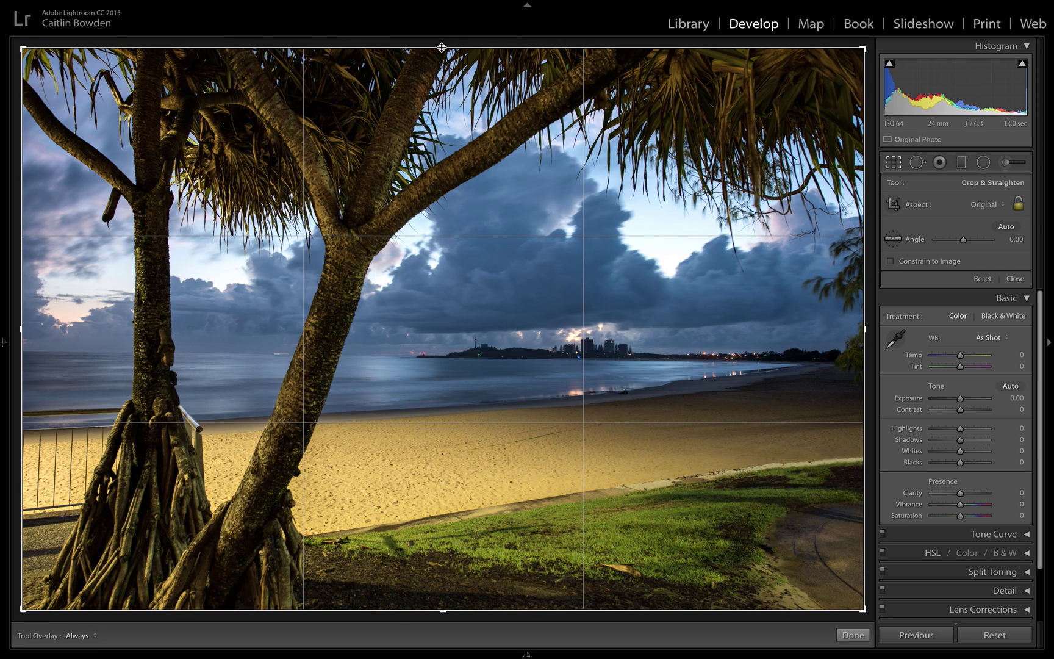
pyautogui.moveTo(443, 47); pyautogui.dragTo(441, 91)
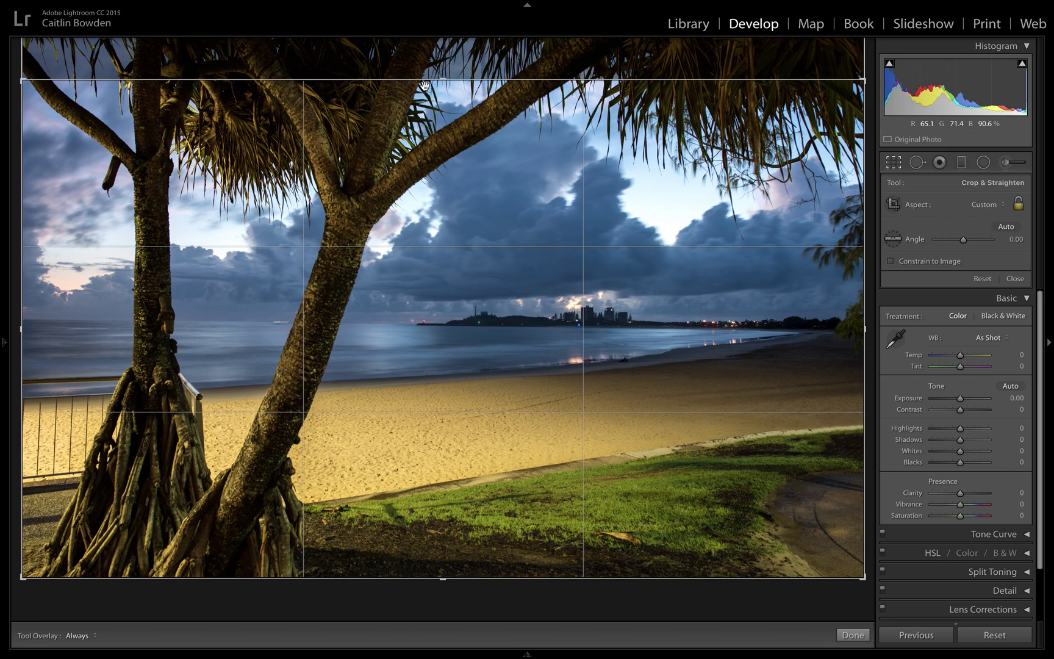
pyautogui.moveTo(442, 81); pyautogui.dragTo(442, 130)
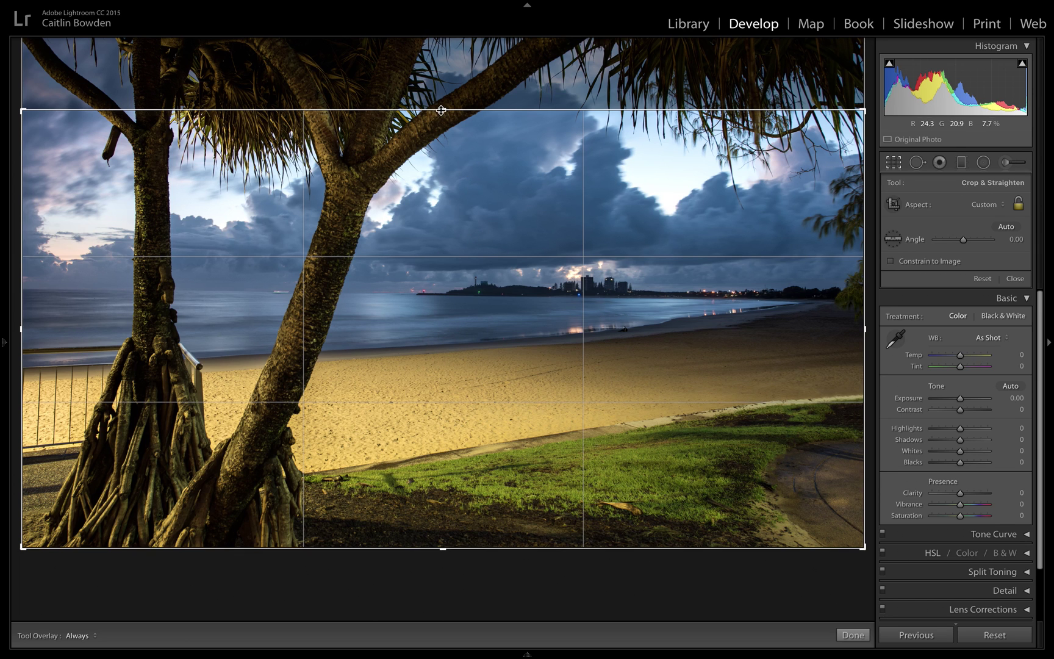
pyautogui.moveTo(441, 110); pyautogui.dragTo(448, 34)
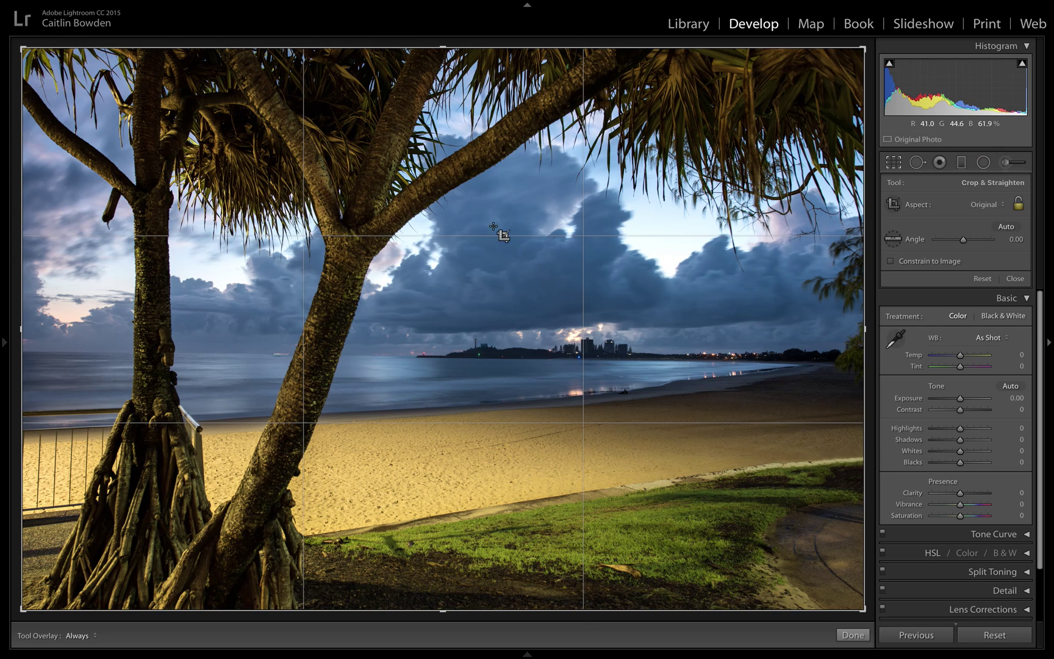
pyautogui.click(1019, 205)
pyautogui.press('alt')
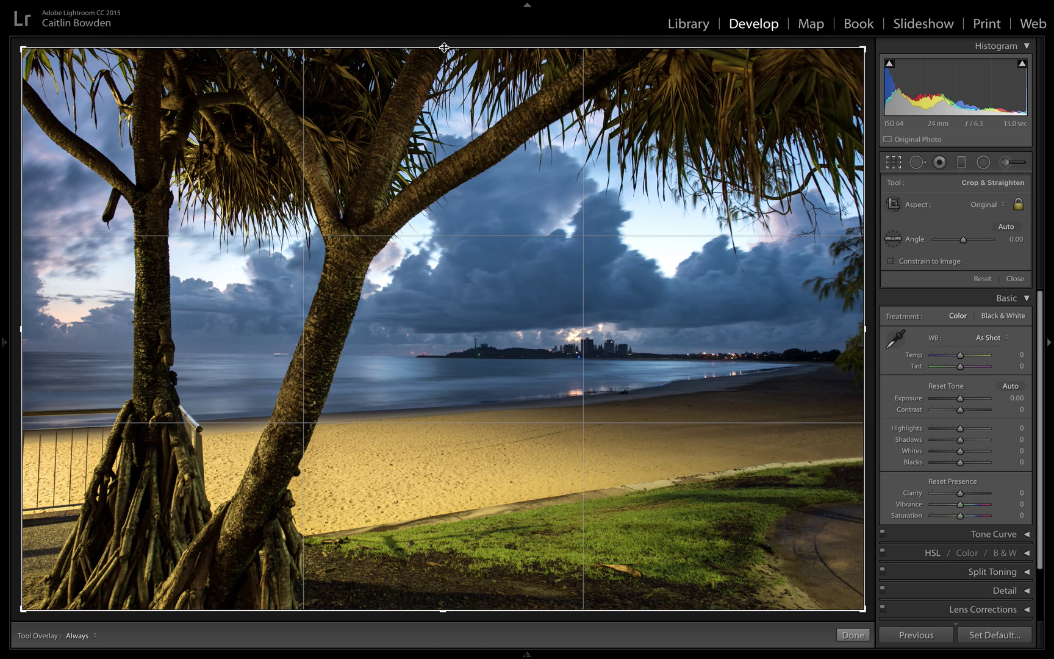
pyautogui.moveTo(444, 47); pyautogui.dragTo(443, 132)
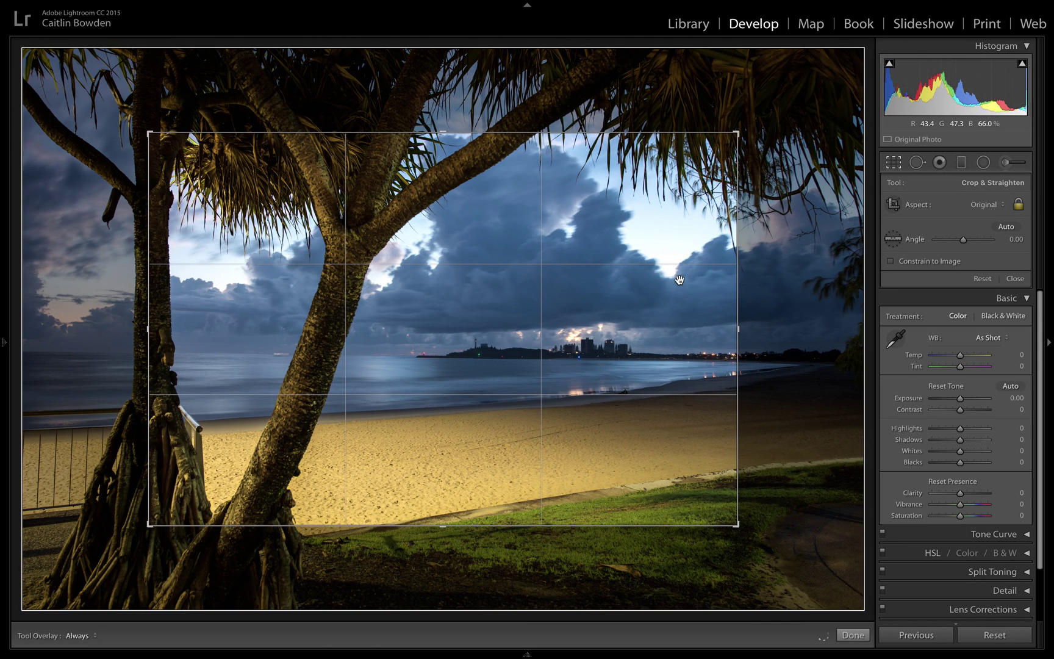
pyautogui.moveTo(602, 352); pyautogui.dragTo(545, 347)
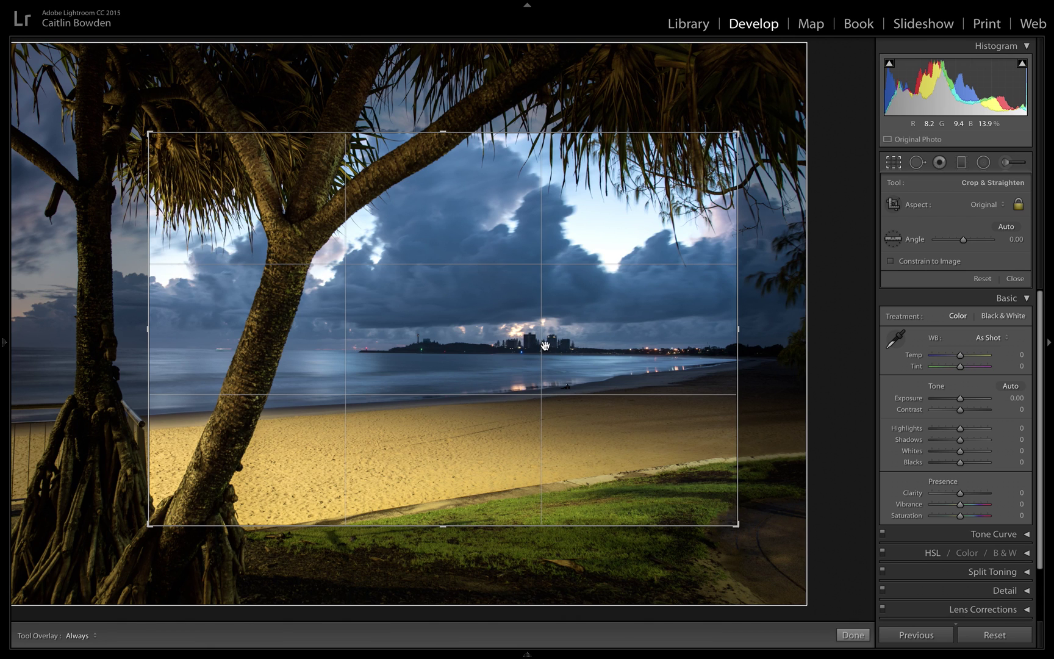
pyautogui.press('Return')
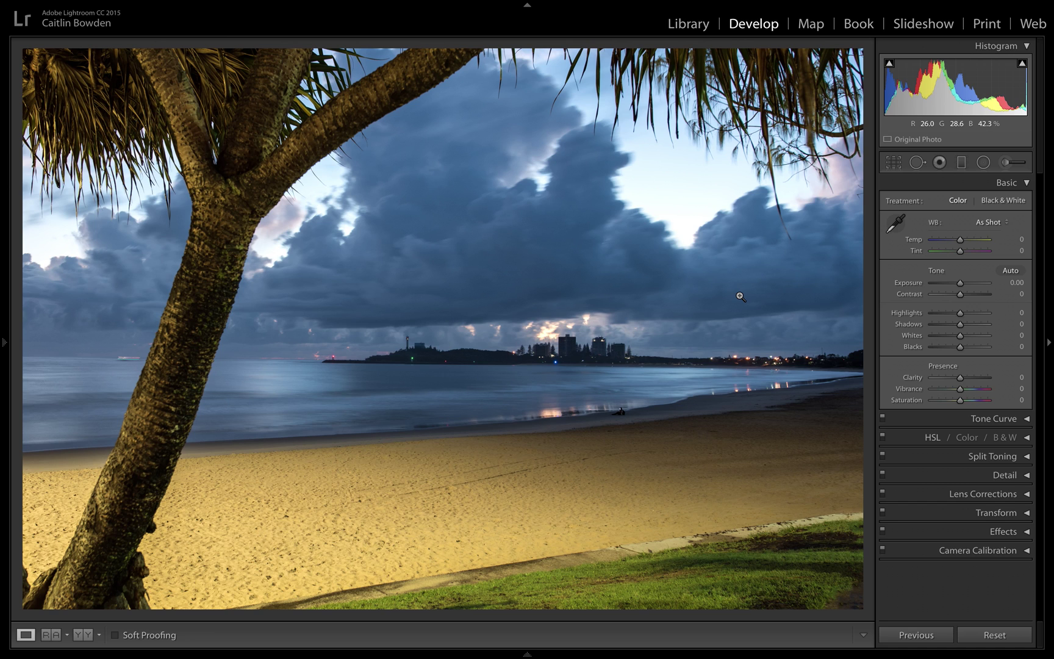
pyautogui.click(895, 163)
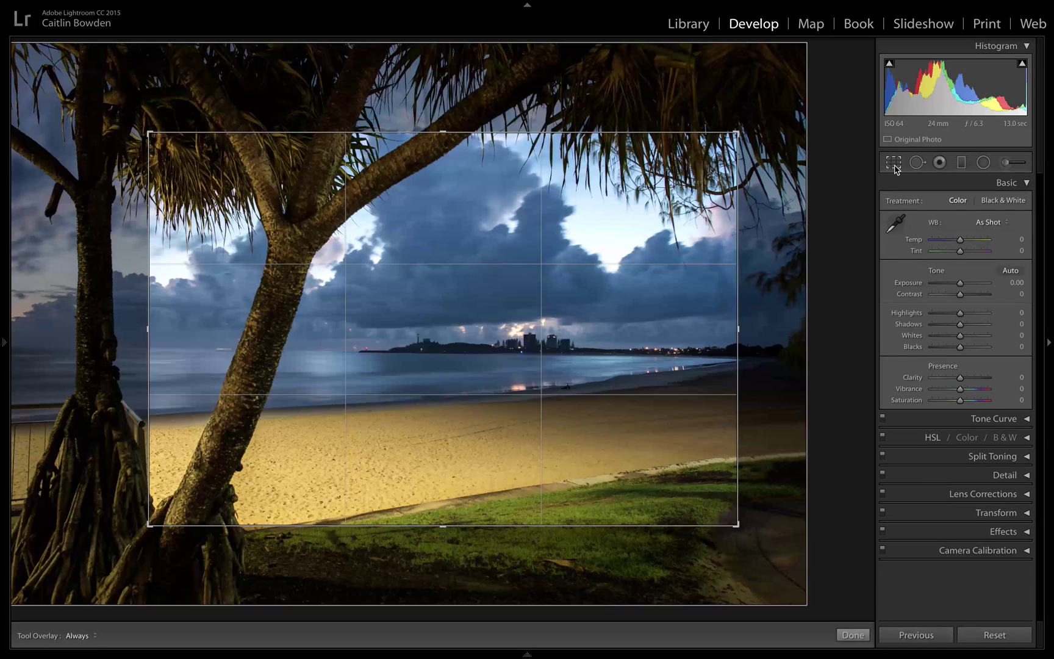
pyautogui.click(983, 280)
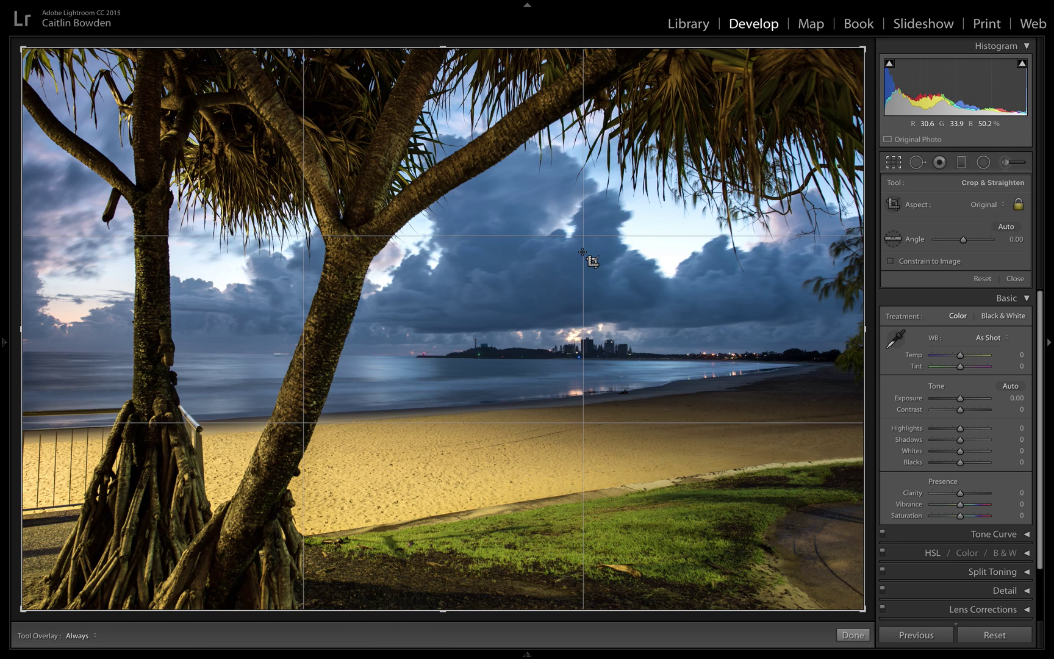
pyautogui.press('o')
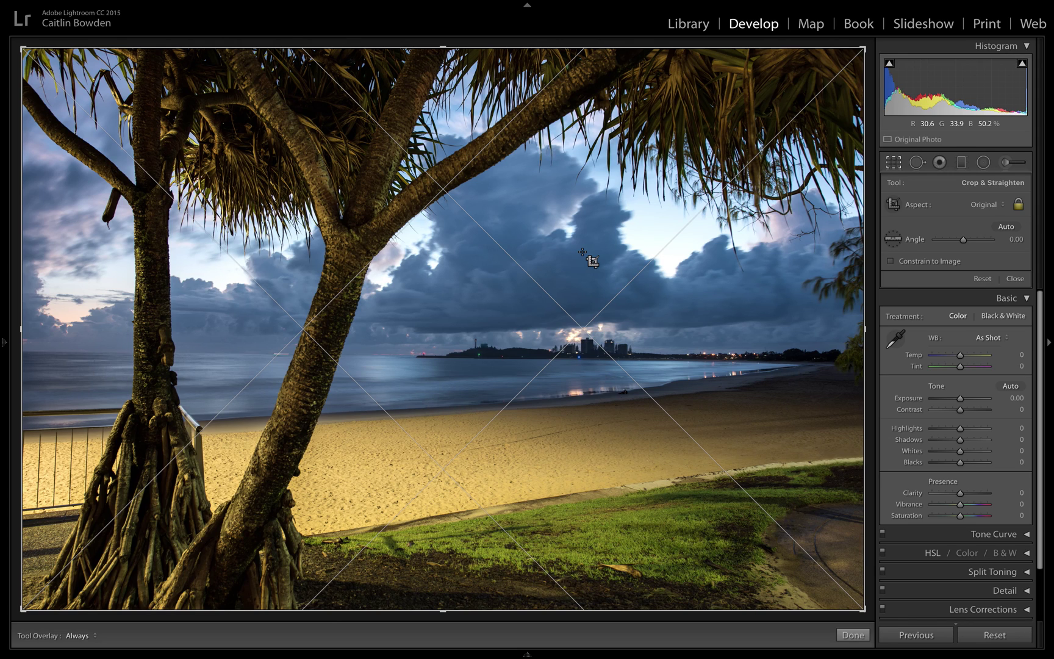
pyautogui.press('o')
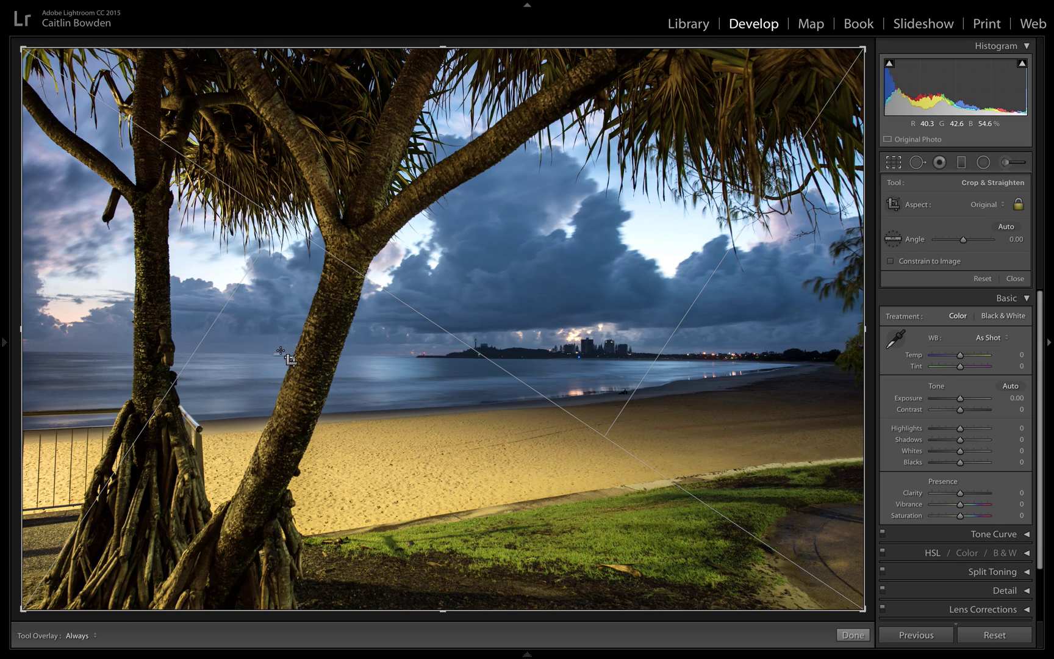
pyautogui.press('o')
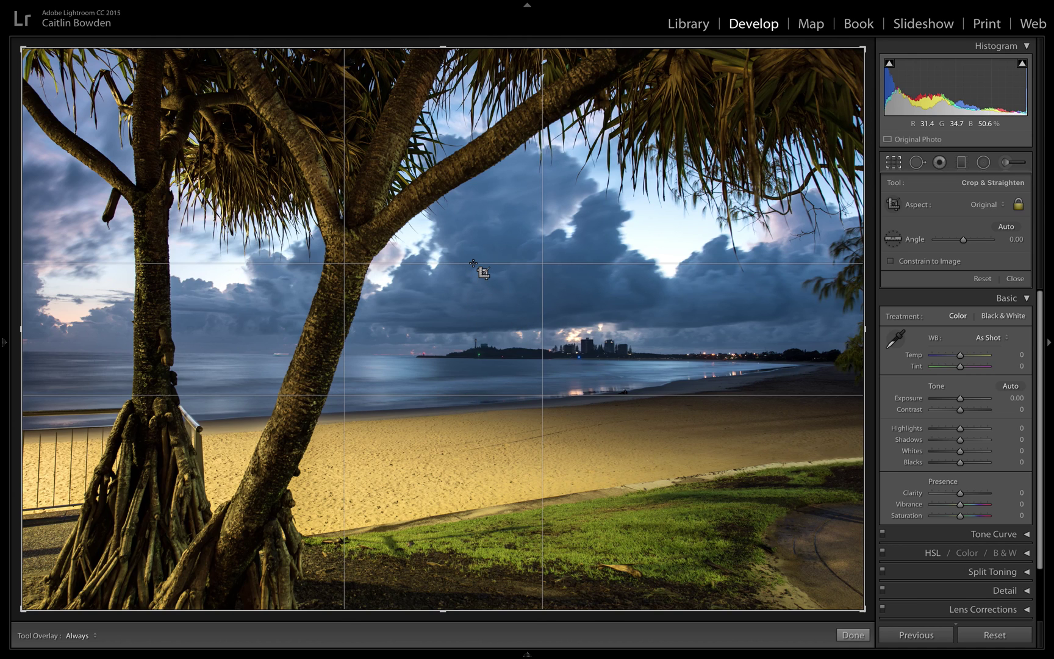
pyautogui.press('o')
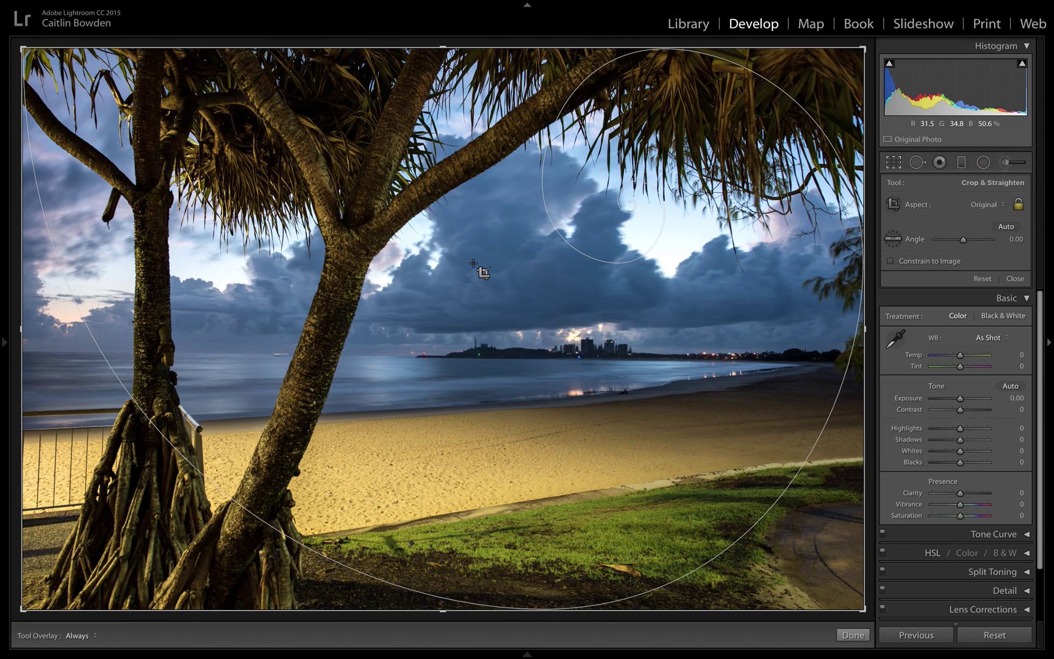
pyautogui.press('o')
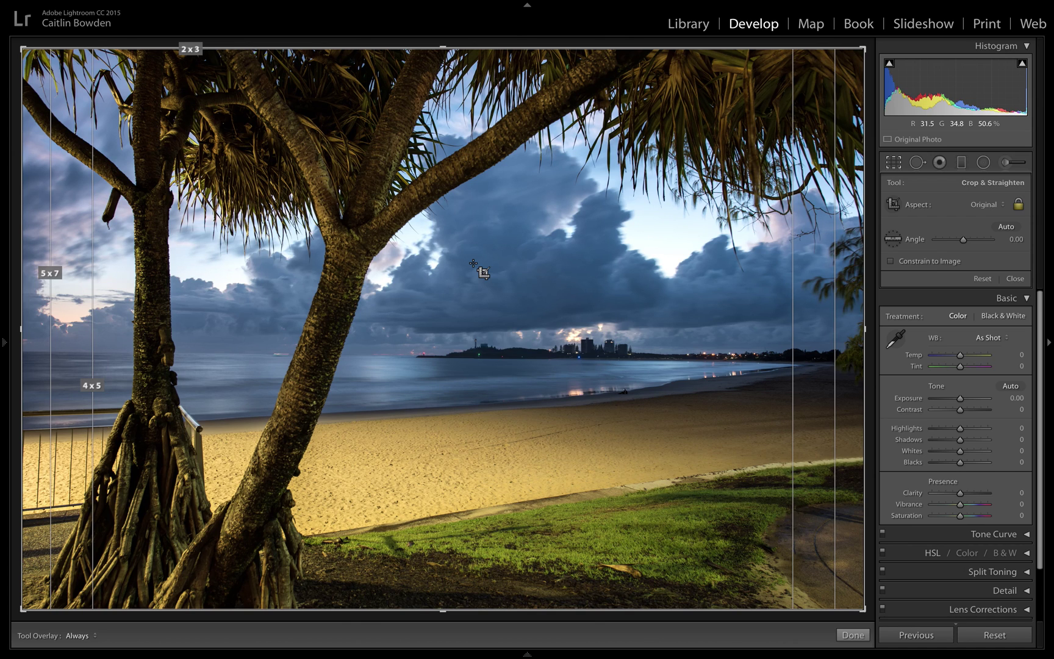
pyautogui.press('o')
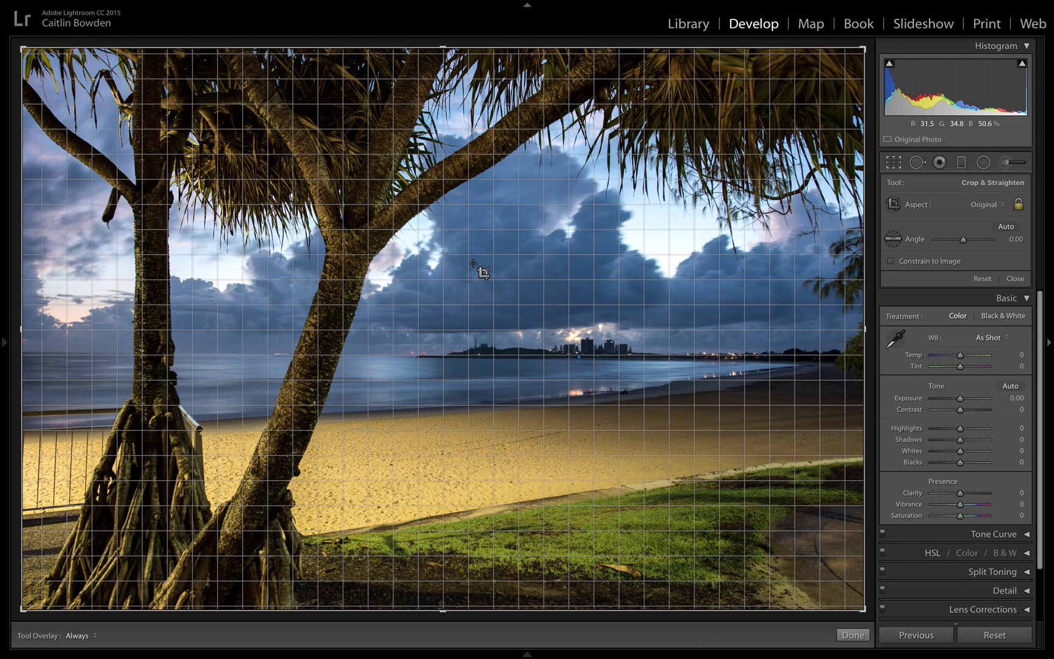
pyautogui.press('o')
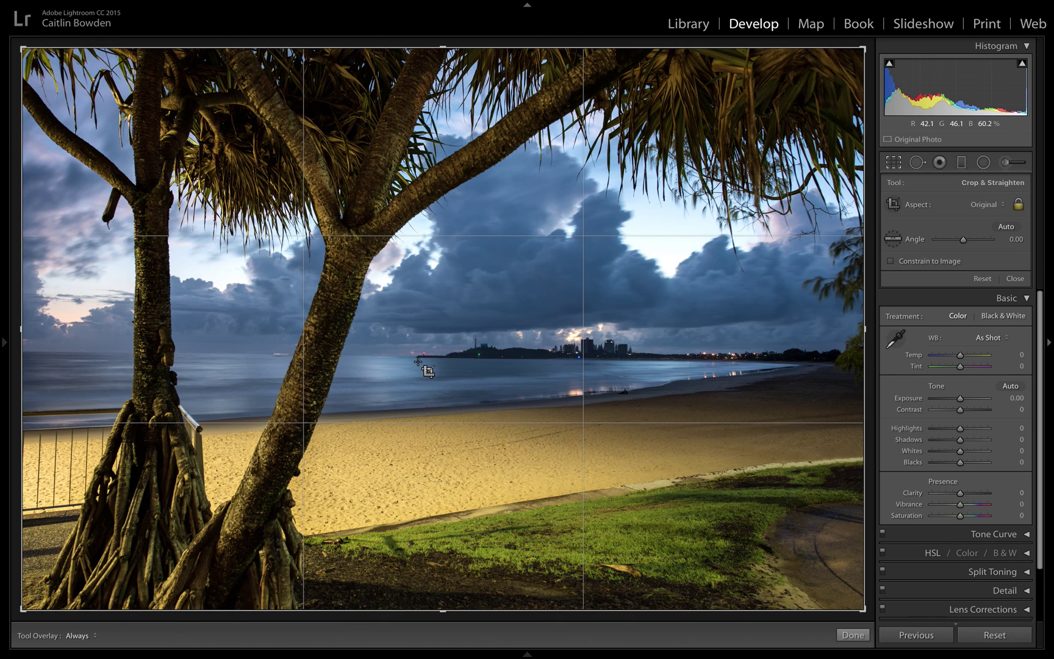
# Step: Drag the Angle slider to -0.34 to level the horizon
pyautogui.click(963, 240)
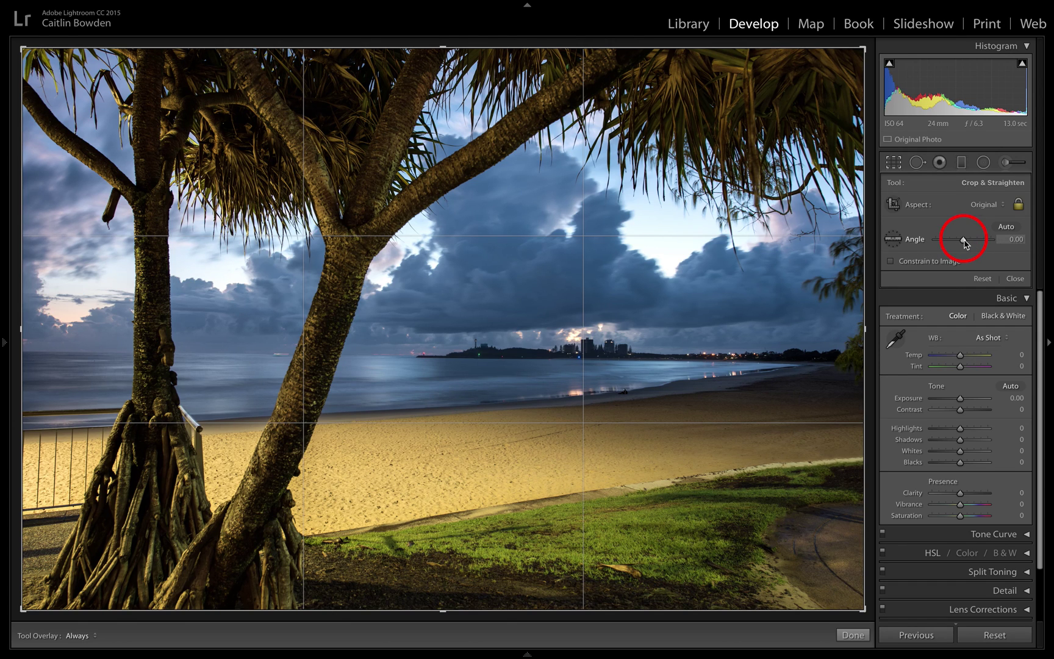
pyautogui.moveTo(963, 240); pyautogui.dragTo(964, 242)
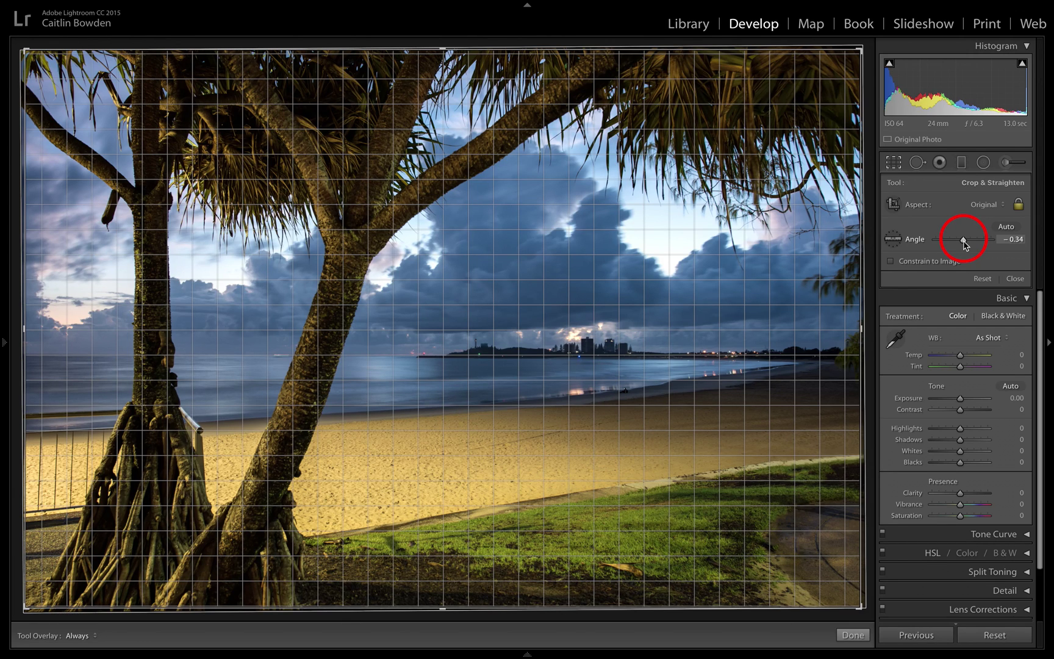
pyautogui.moveTo(964, 243); pyautogui.dragTo(964, 243)
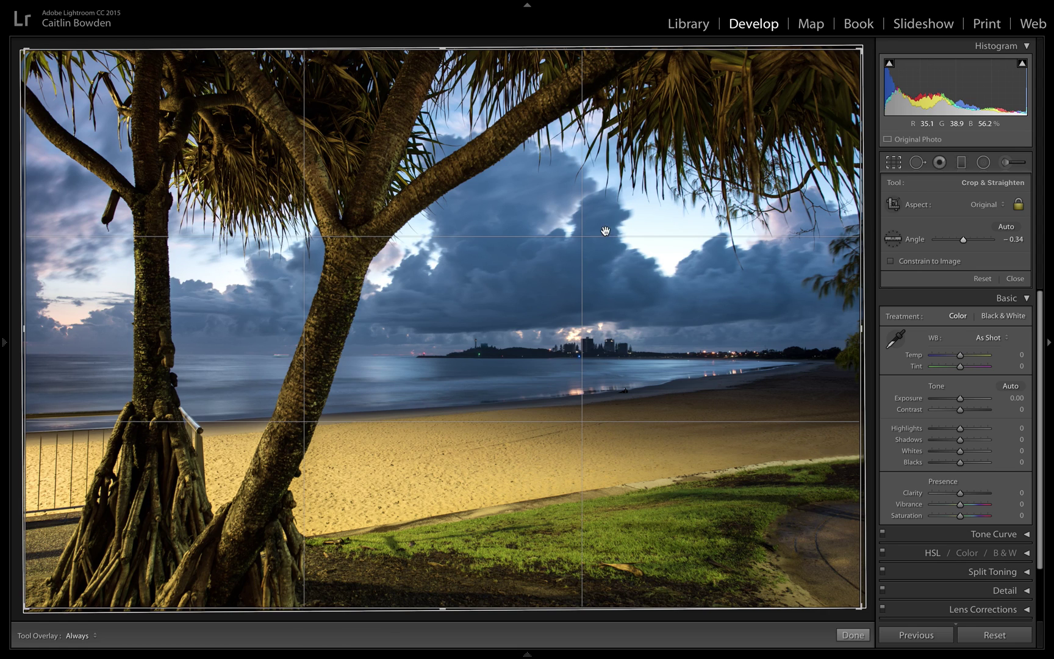
# Step: Reset the angle to 0.00, then trace the horizon with the straighten tool for -0.62
pyautogui.click(978, 279)
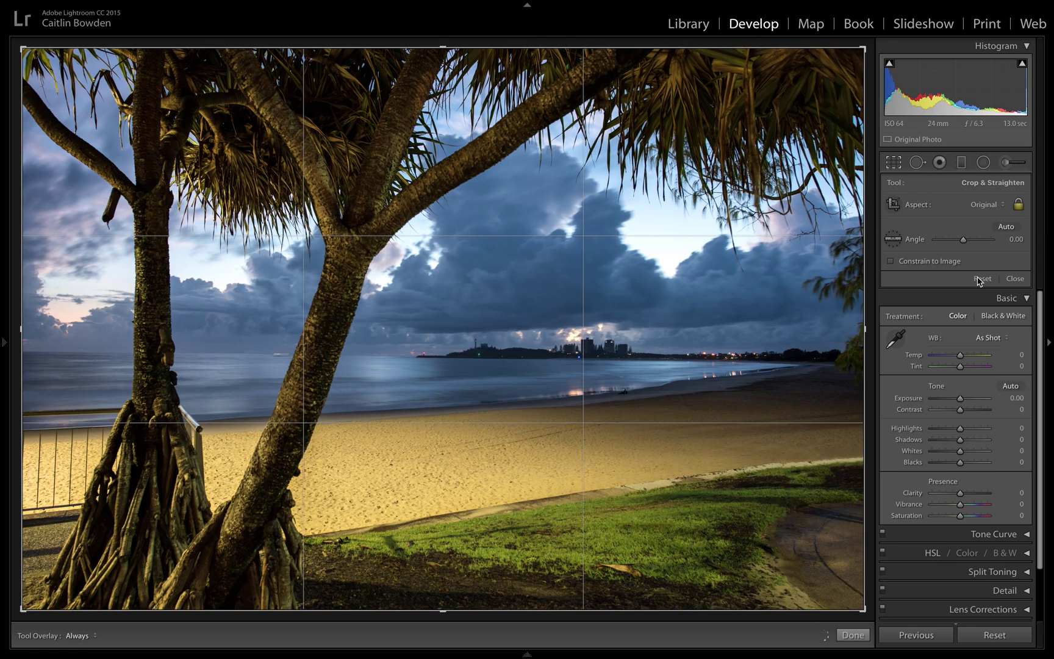
pyautogui.click(895, 240)
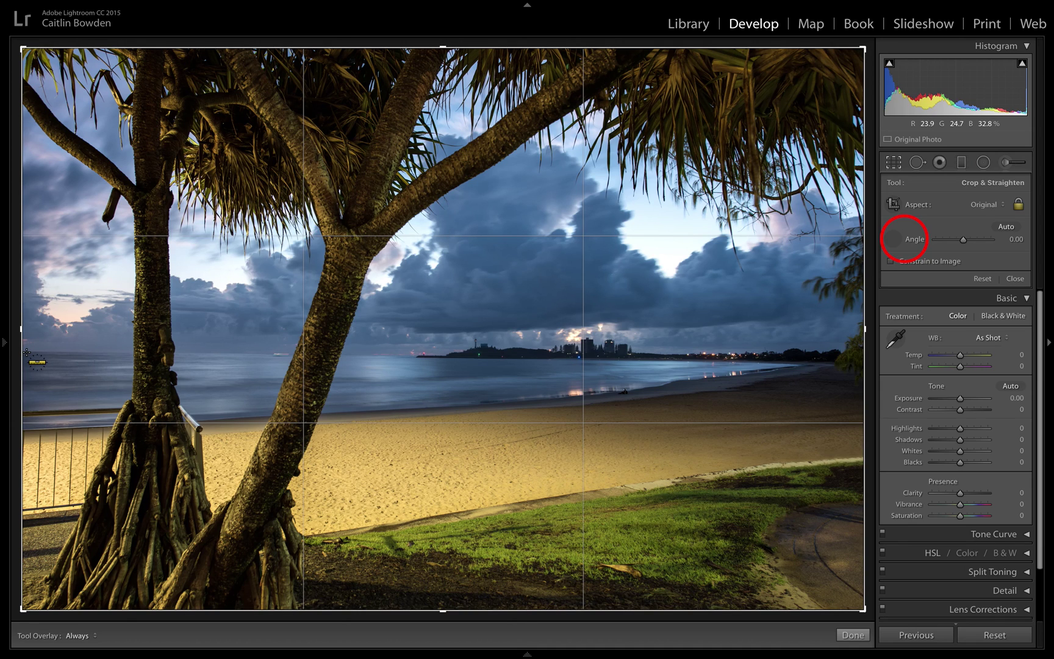
pyautogui.moveTo(26, 352)
pyautogui.mouseDown()
pyautogui.moveTo(433, 357)
pyautogui.moveTo(443, 374)
pyautogui.moveTo(448, 306)
pyautogui.moveTo(454, 400)
pyautogui.moveTo(457, 357)
pyautogui.mouseUp()
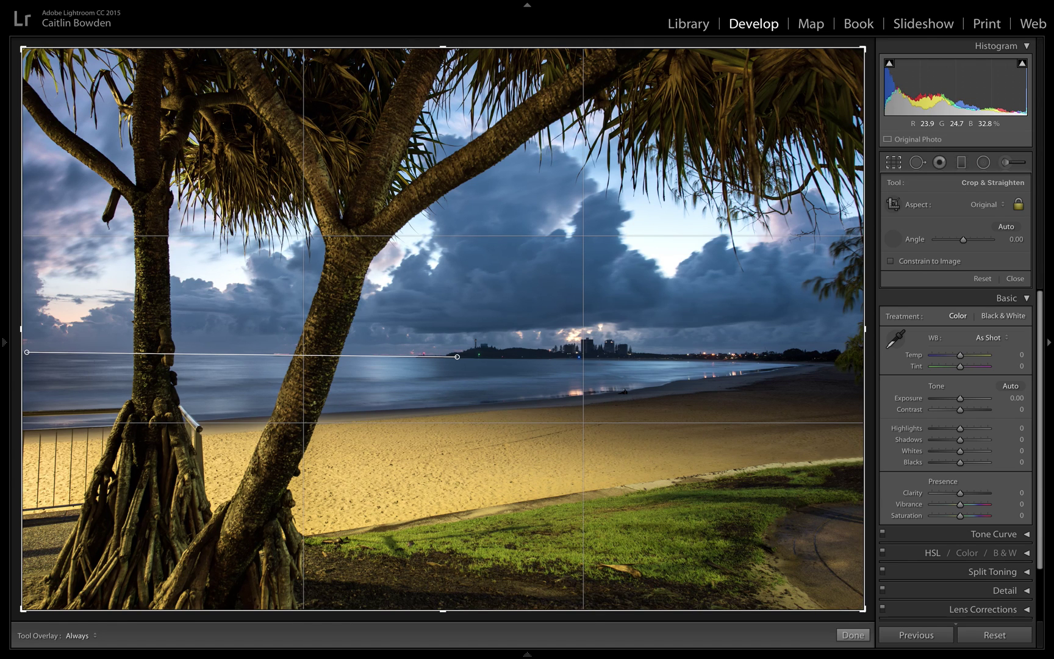
pyautogui.moveTo(457, 357); pyautogui.dragTo(457, 357)
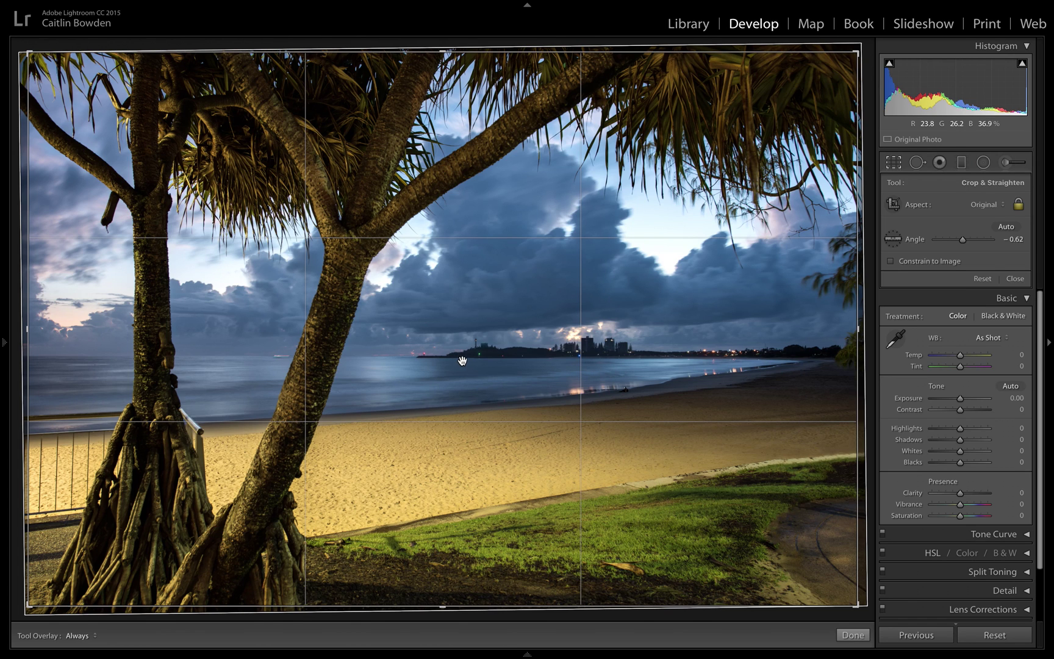
# Step: Reset the angle, retrace the horizon for -0.77, and commit the straightened crop
pyautogui.click(982, 279)
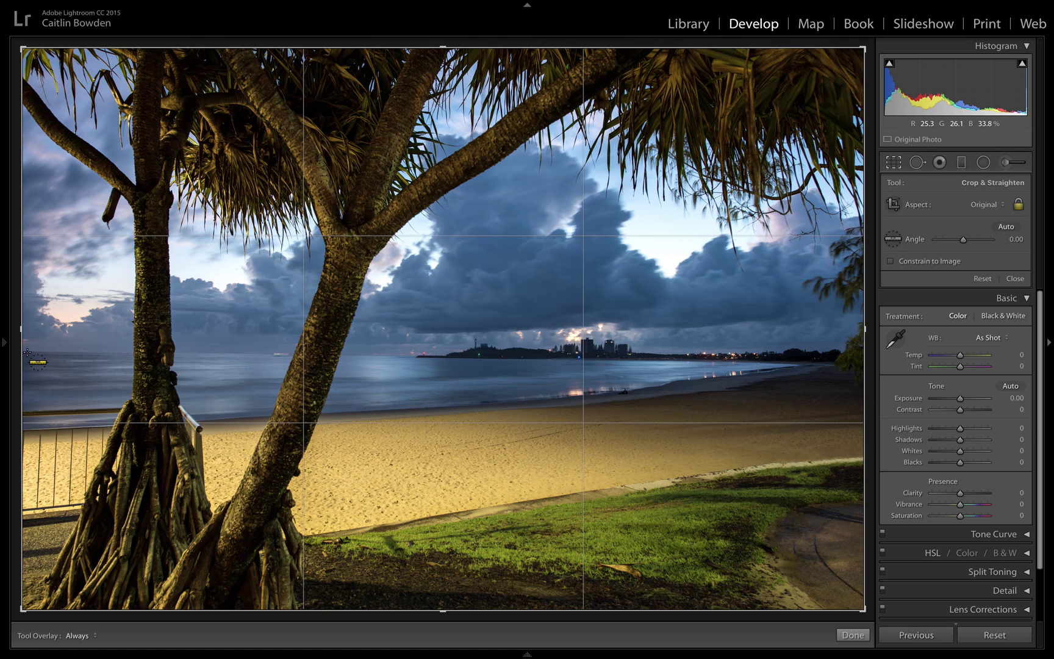
pyautogui.moveTo(27, 353); pyautogui.dragTo(450, 358)
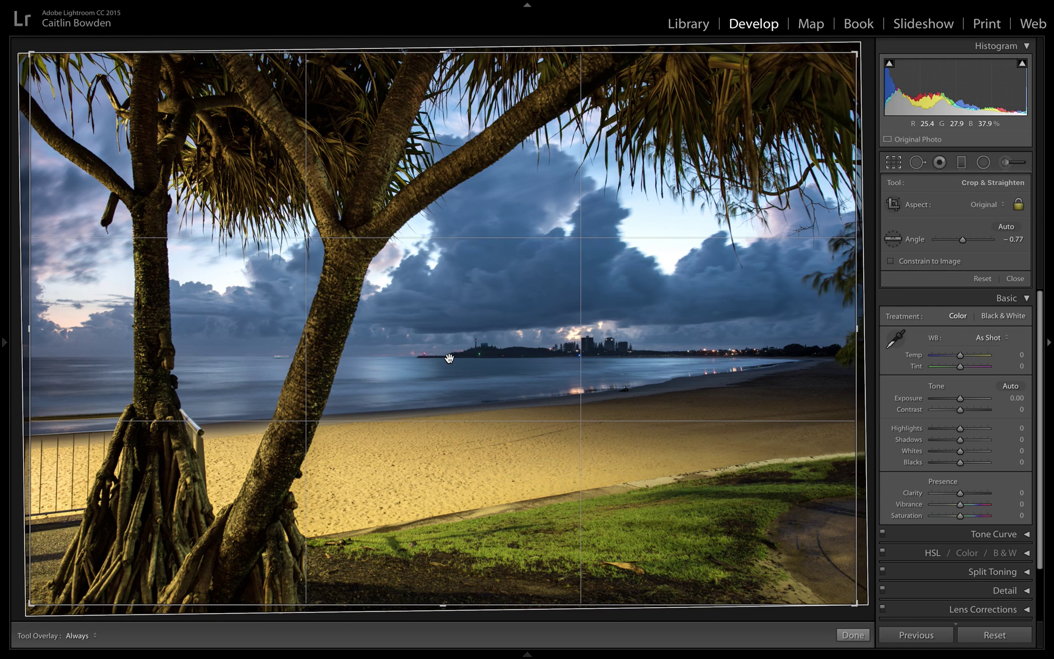
pyautogui.press('Return')
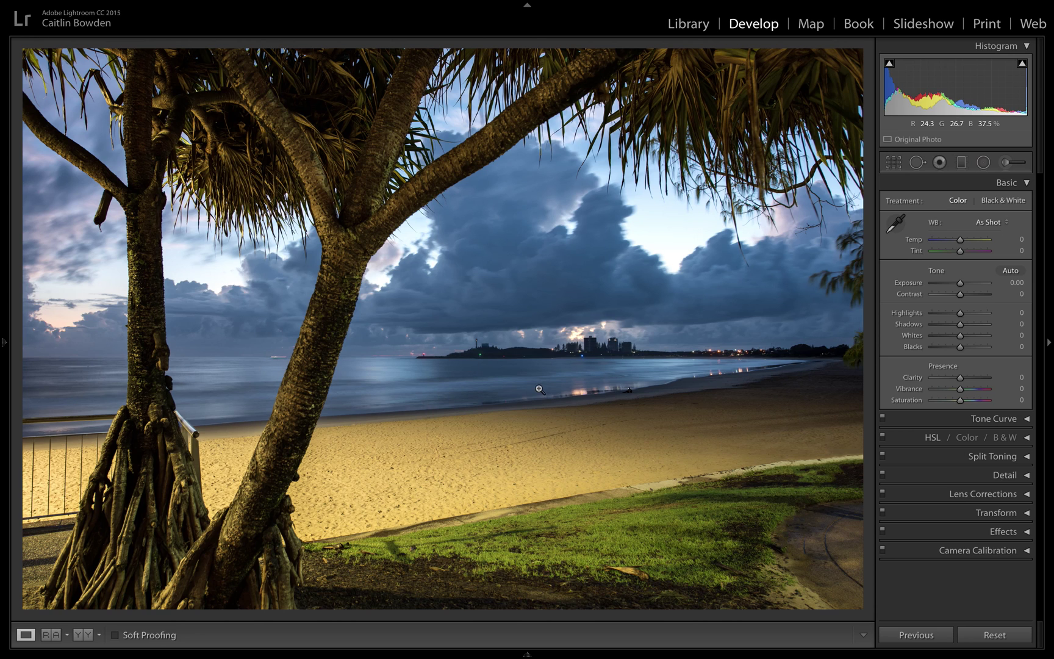
# Step: Reopen Crop & Straighten and show the Aspect ratio presets
pyautogui.click(895, 163)
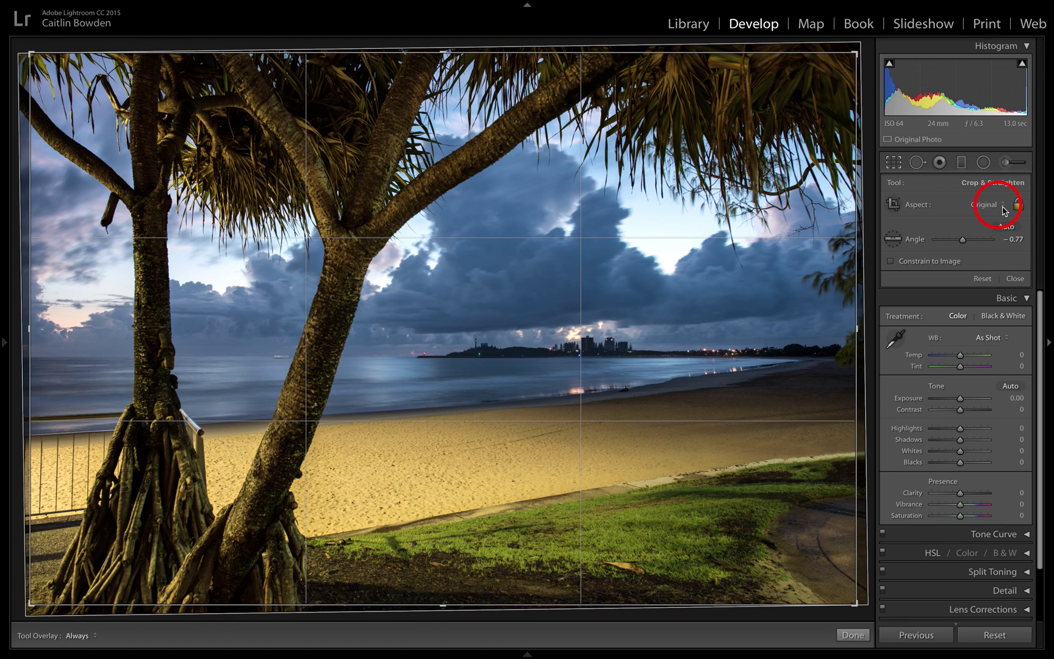
pyautogui.click(1004, 210)
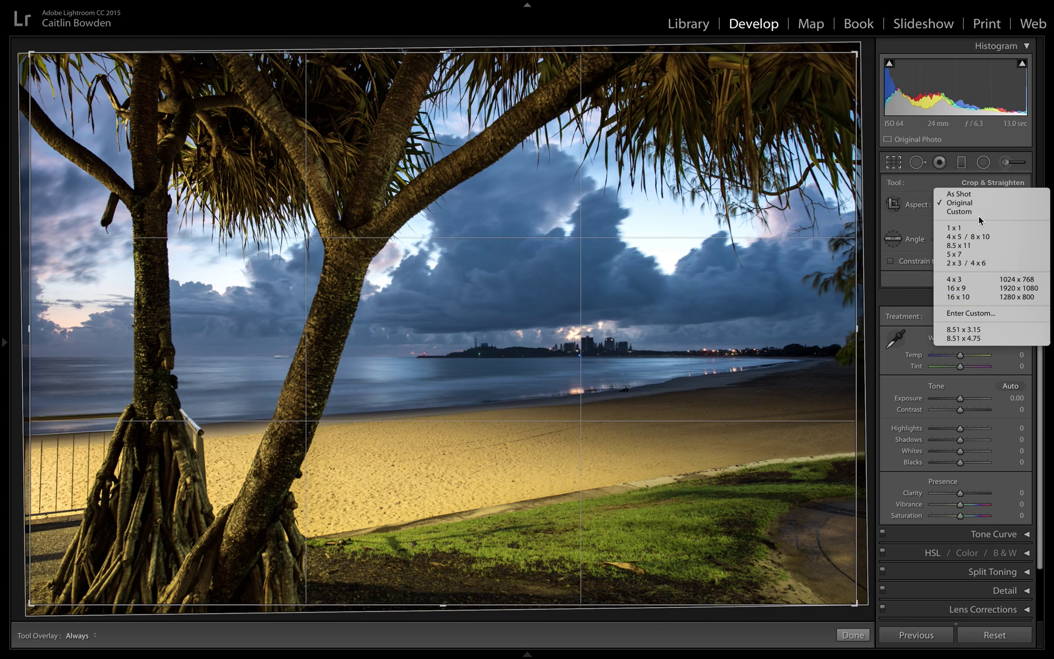
# Step: Apply the 4 x 5 / 8 x 10 ratio, shrink the frame, and shift the photo left beneath it
pyautogui.click(957, 240)
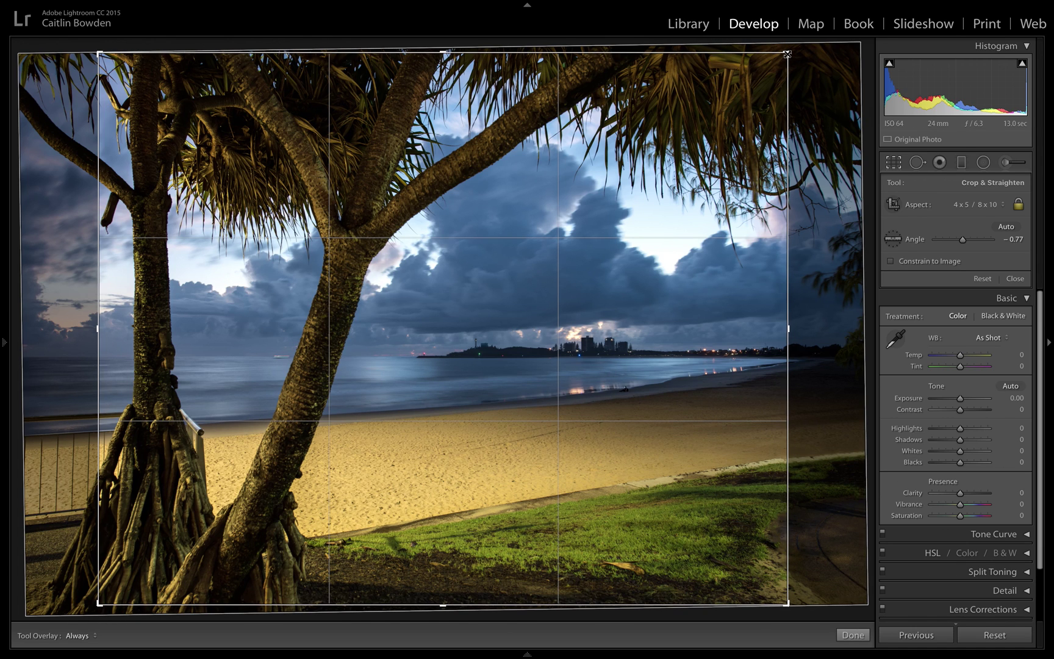
pyautogui.moveTo(787, 53); pyautogui.dragTo(652, 66)
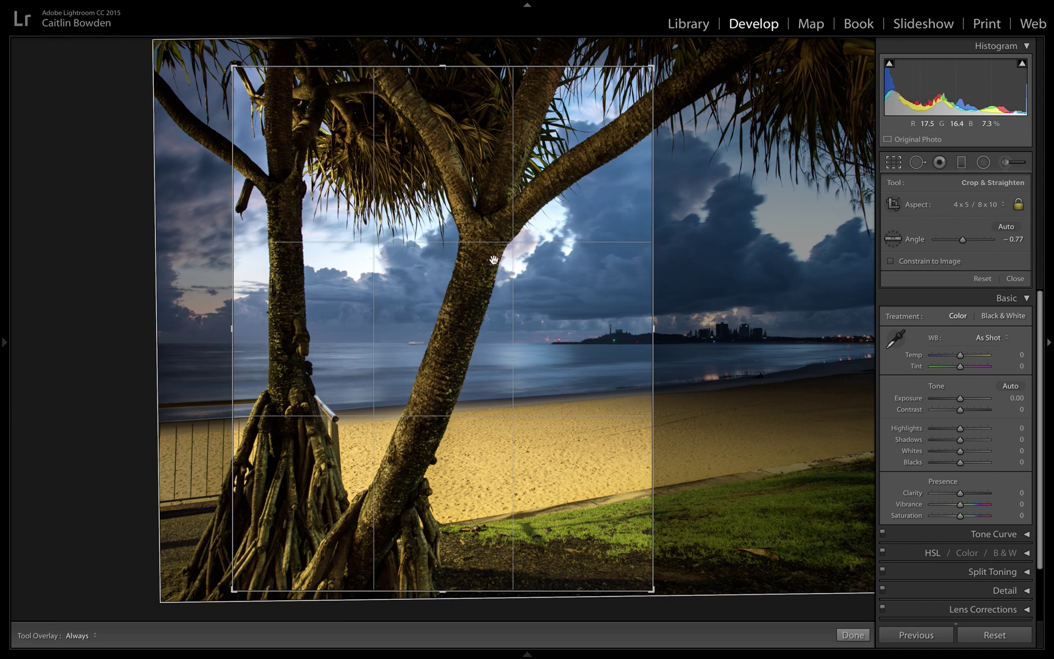
pyautogui.moveTo(522, 352); pyautogui.dragTo(414, 356)
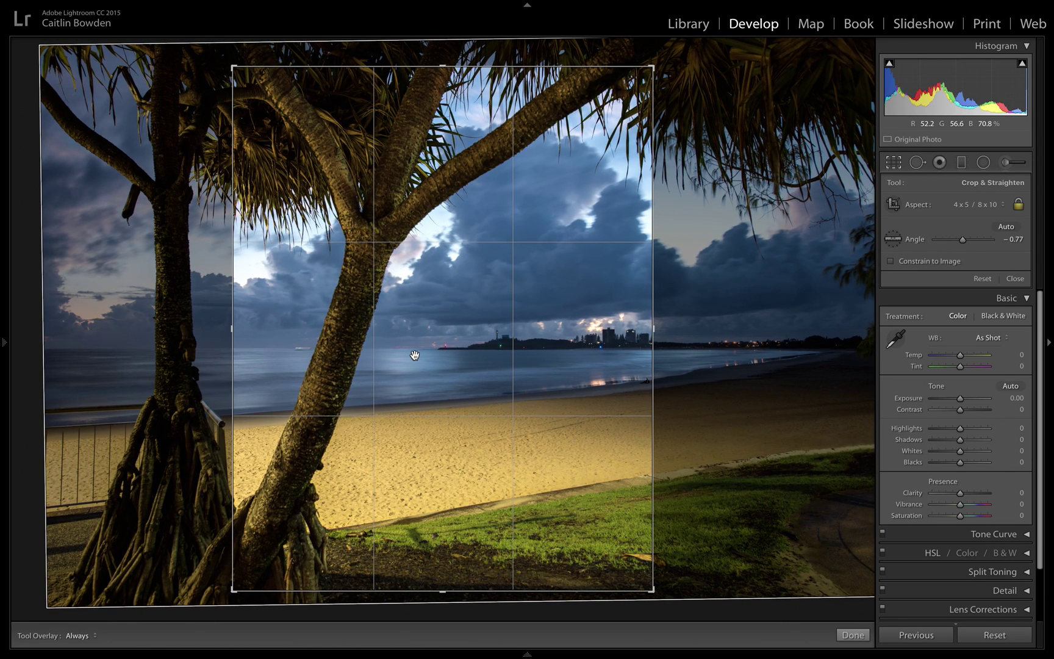
pyautogui.moveTo(507, 377); pyautogui.dragTo(486, 379)
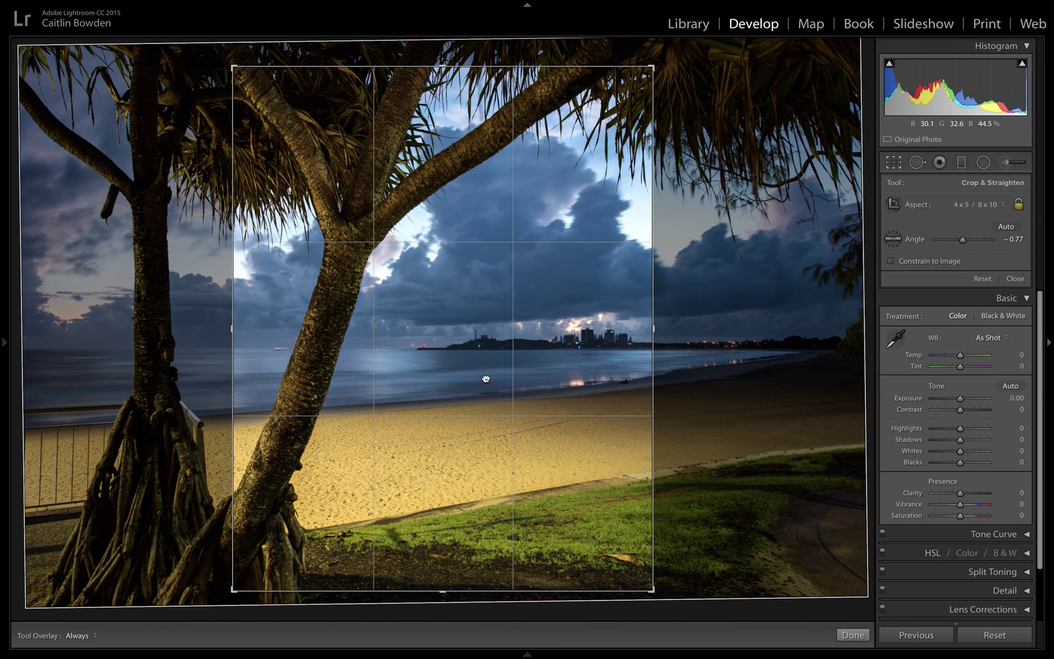
# Step: Commit the 4 x 5 crop
pyautogui.press('Return')
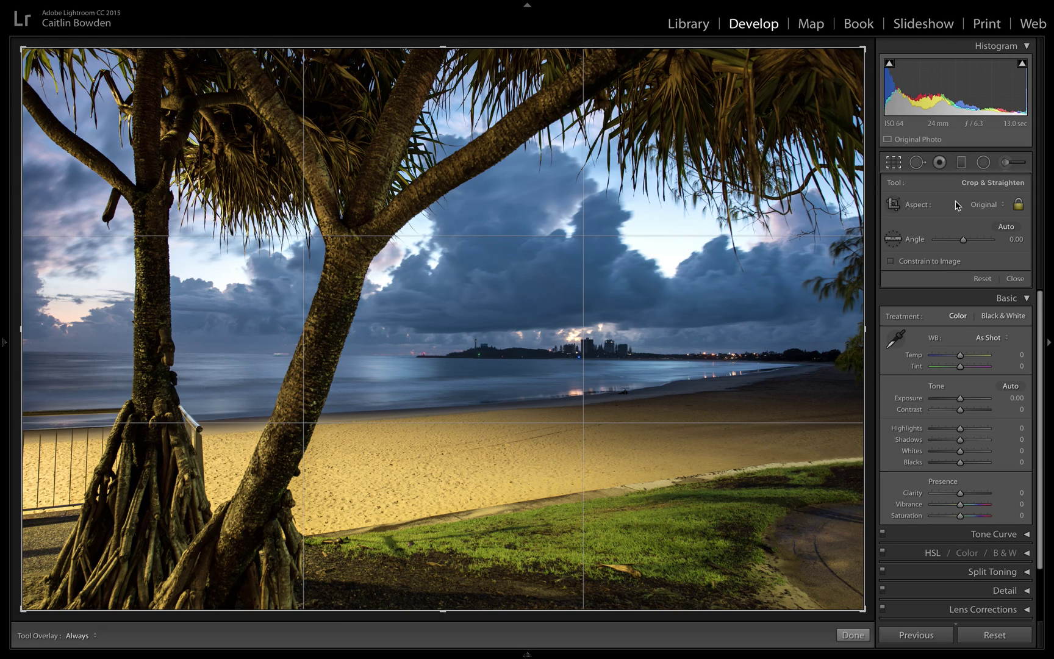
# Step: Set a custom crop aspect of 851 x 315, shown as 8.51 x 3.15
pyautogui.click(1004, 206)
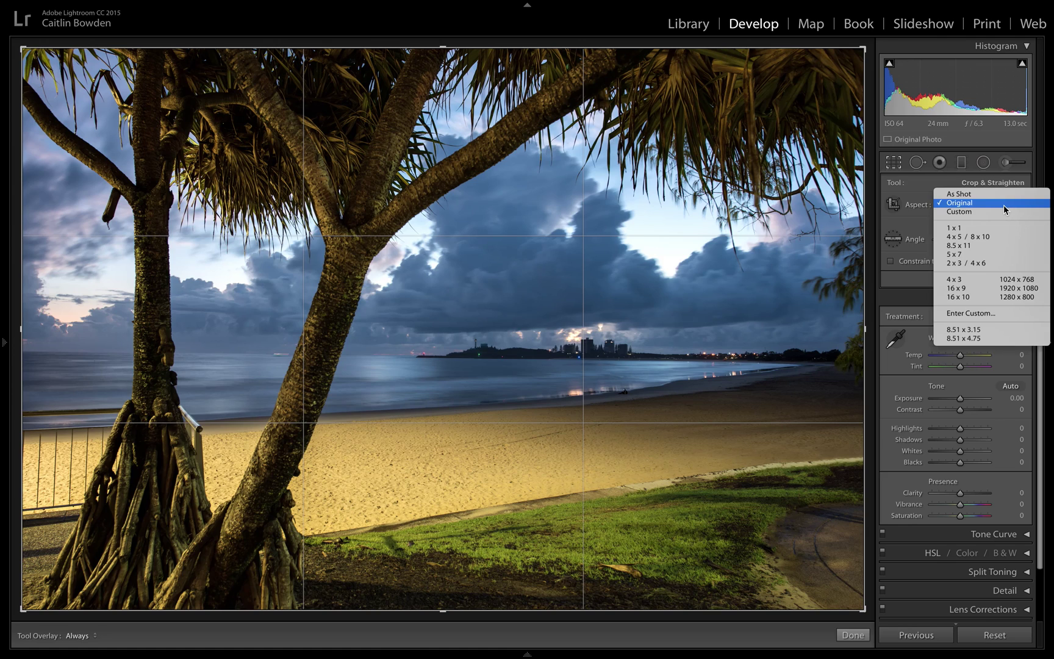
pyautogui.click(983, 313)
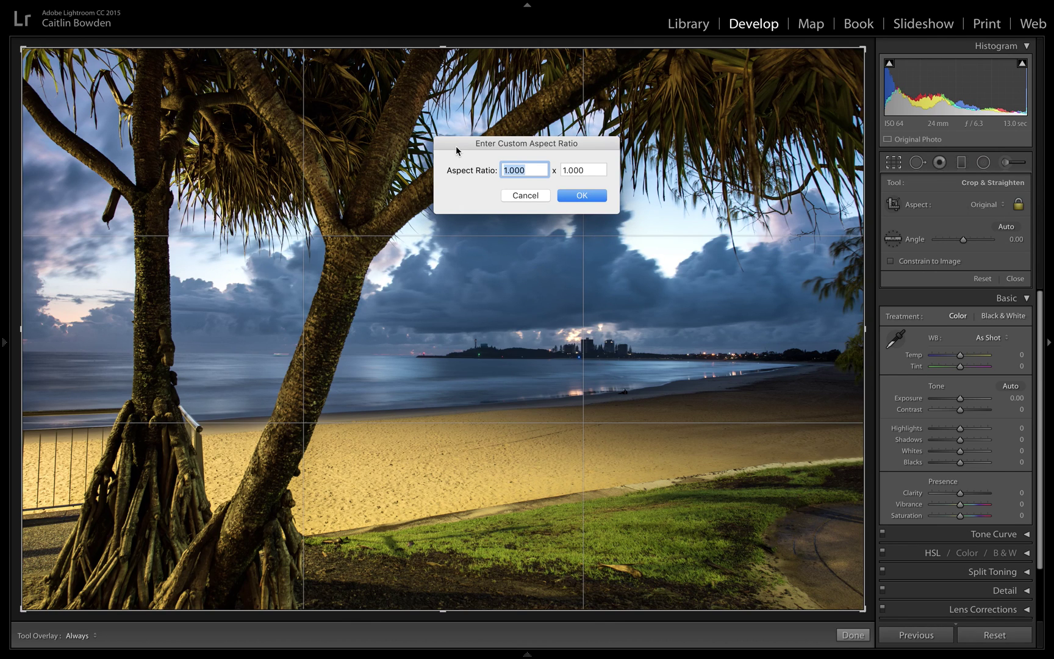
pyautogui.write('851')
pyautogui.click(586, 169)
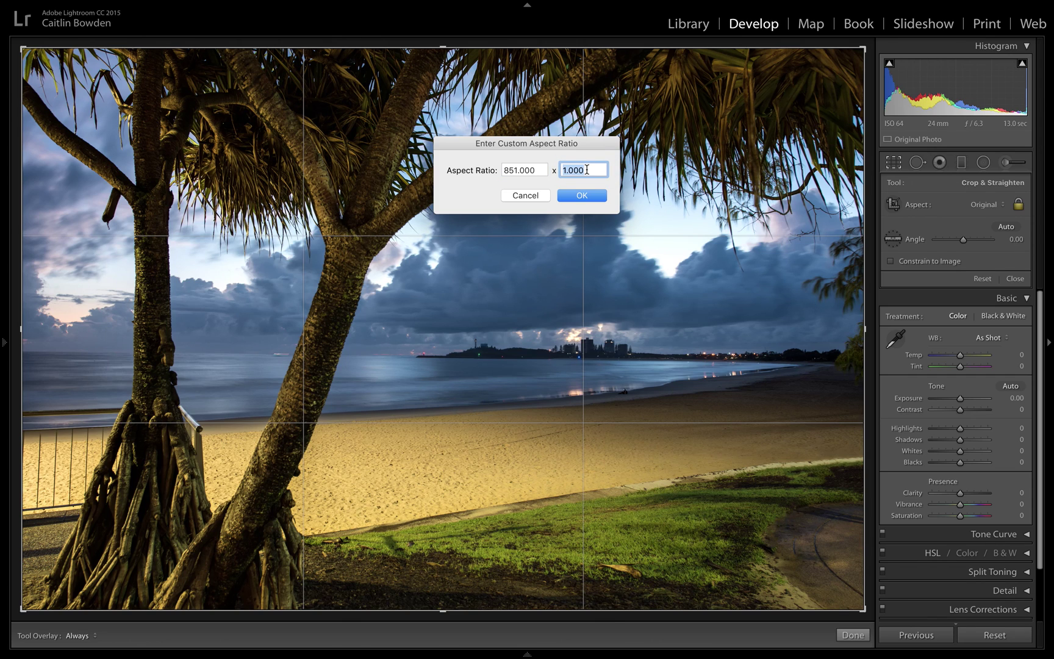
pyautogui.write('315')
pyautogui.click(584, 195)
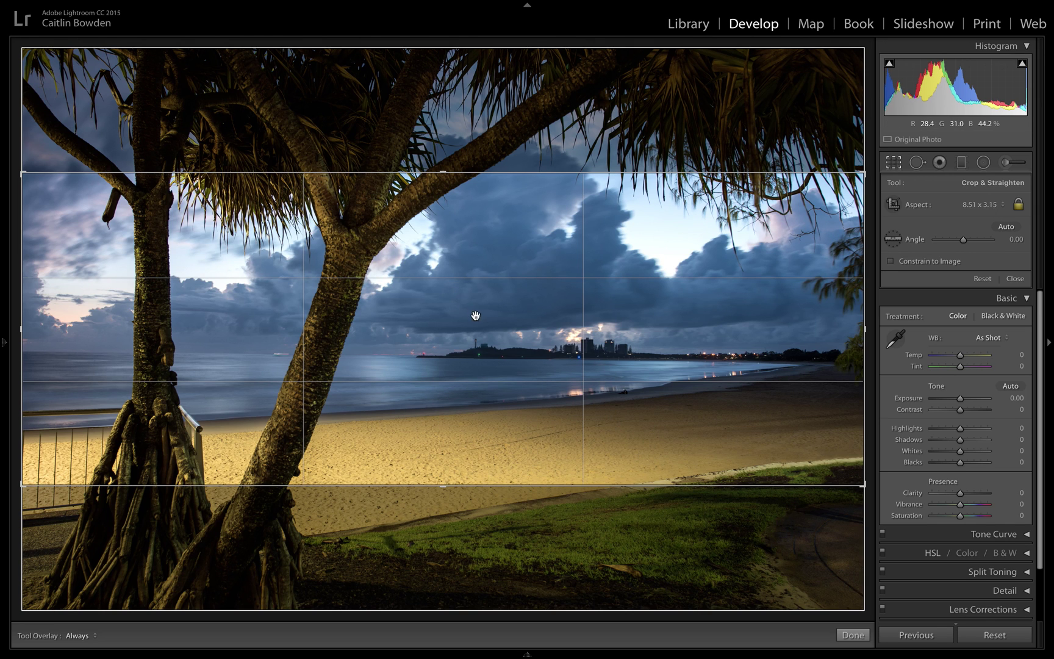
# Step: Shift the photo vertically inside the 8.51 x 3.15 banner crop and commit it
pyautogui.moveTo(476, 316); pyautogui.dragTo(467, 342)
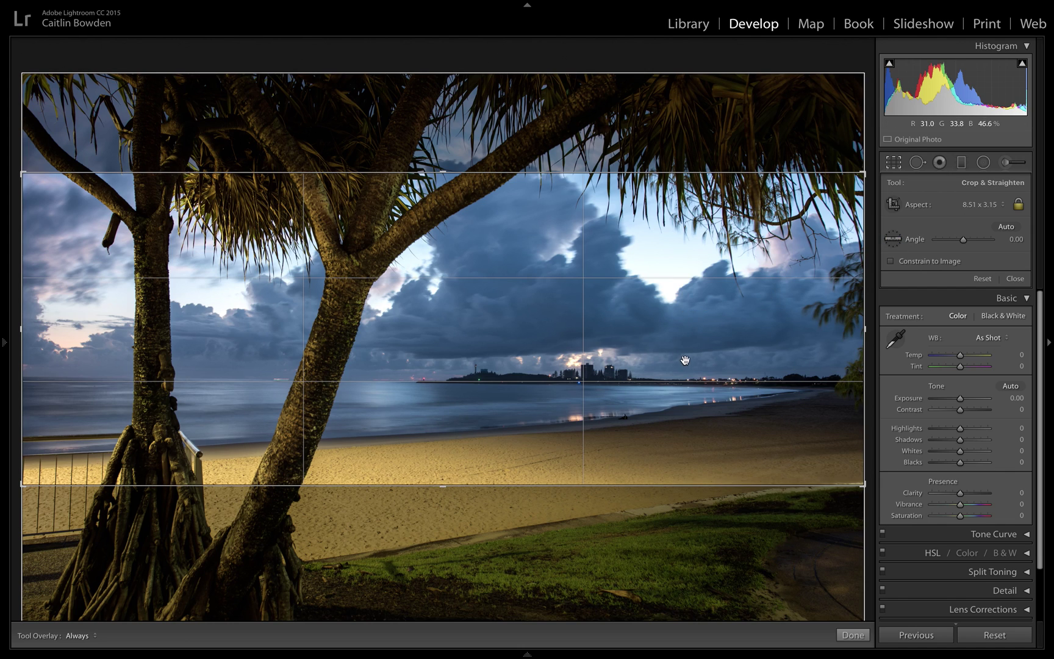
pyautogui.moveTo(686, 363); pyautogui.dragTo(685, 365)
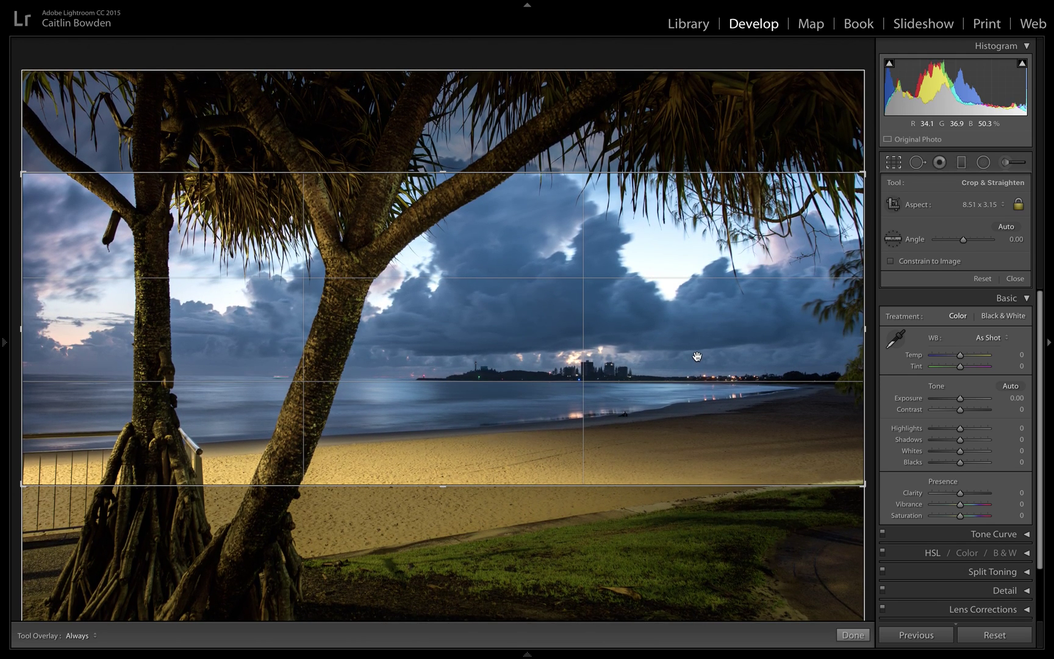
pyautogui.press('Return')
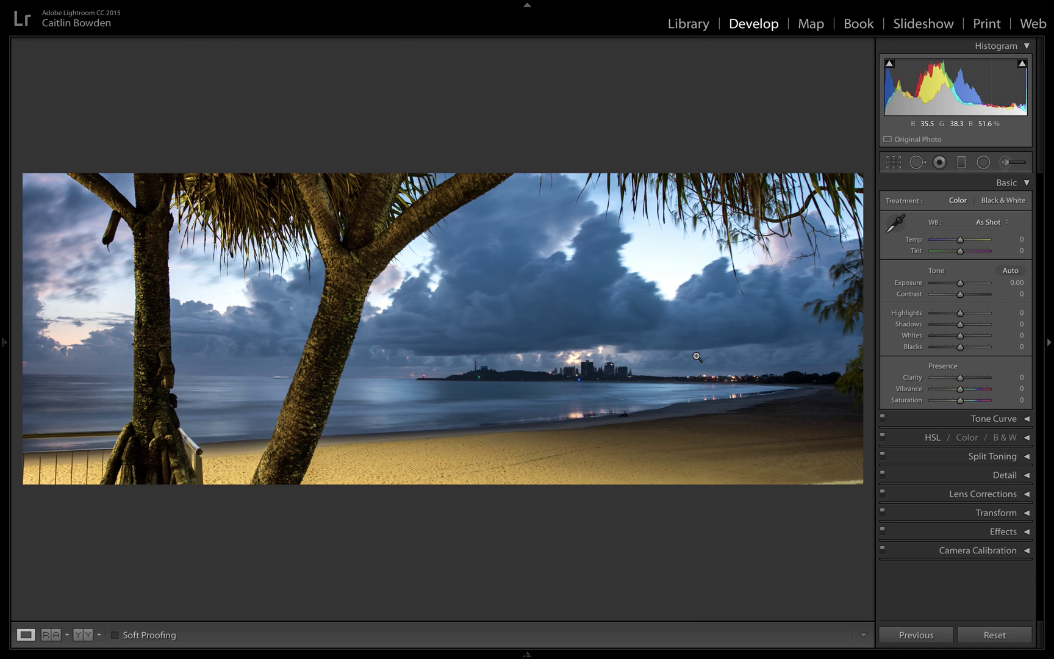
# Step: Reset the crop to the full original frame at Angle 0.00, then reopen the Crop tool
pyautogui.click(895, 163)
pyautogui.click(983, 280)
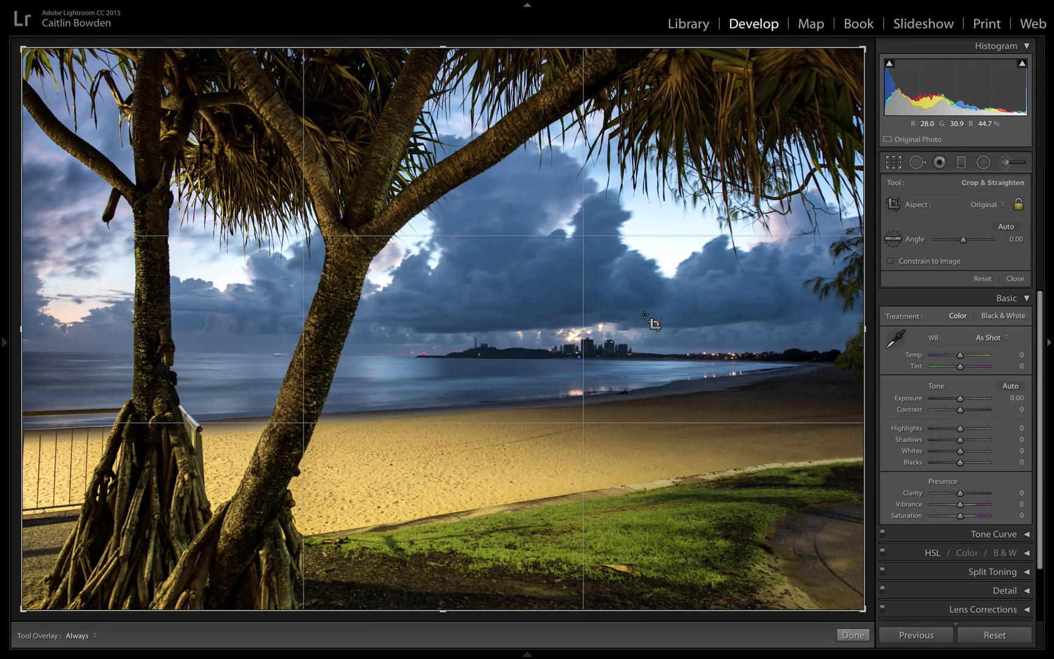
pyautogui.click(894, 164)
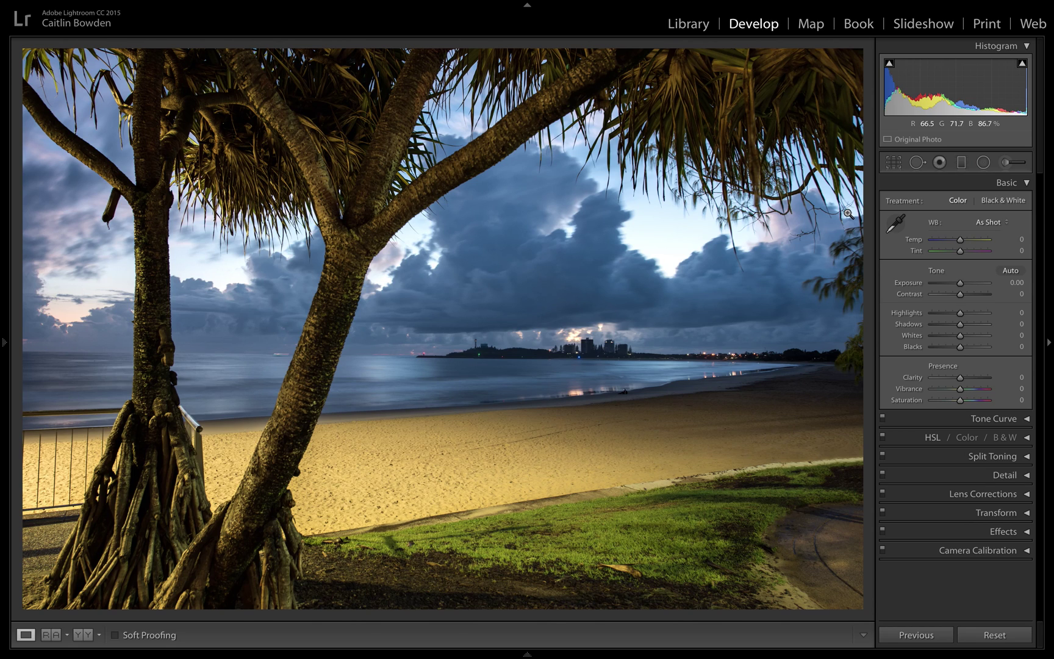
pyautogui.click(894, 163)
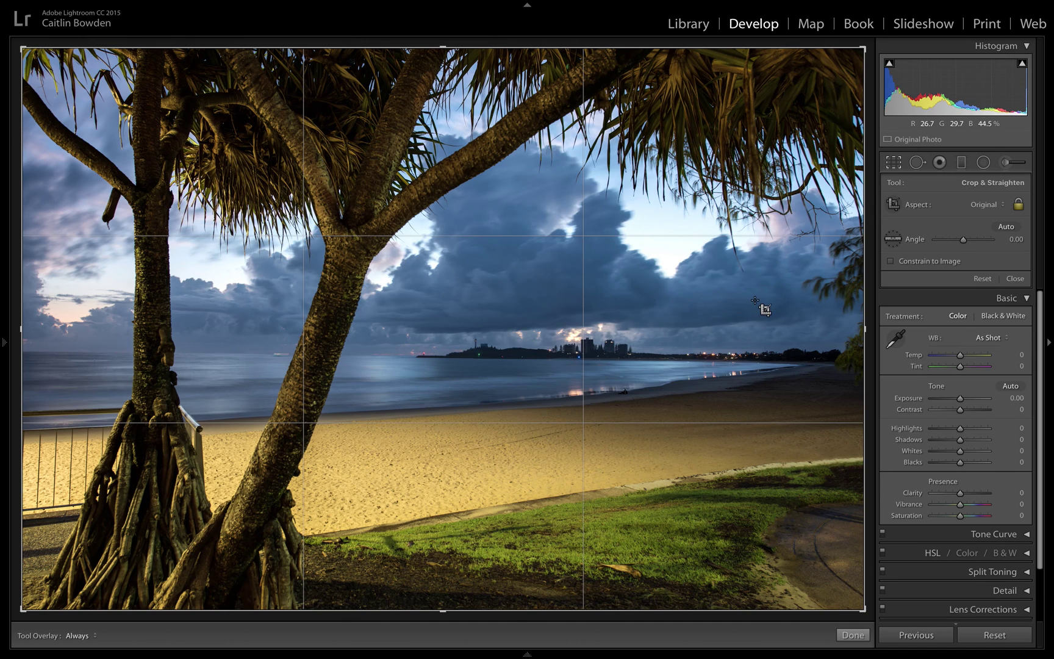
# Step: Rotate the photo to a -0.27 angle to level the horizon and commit the crop
pyautogui.click(871, 297)
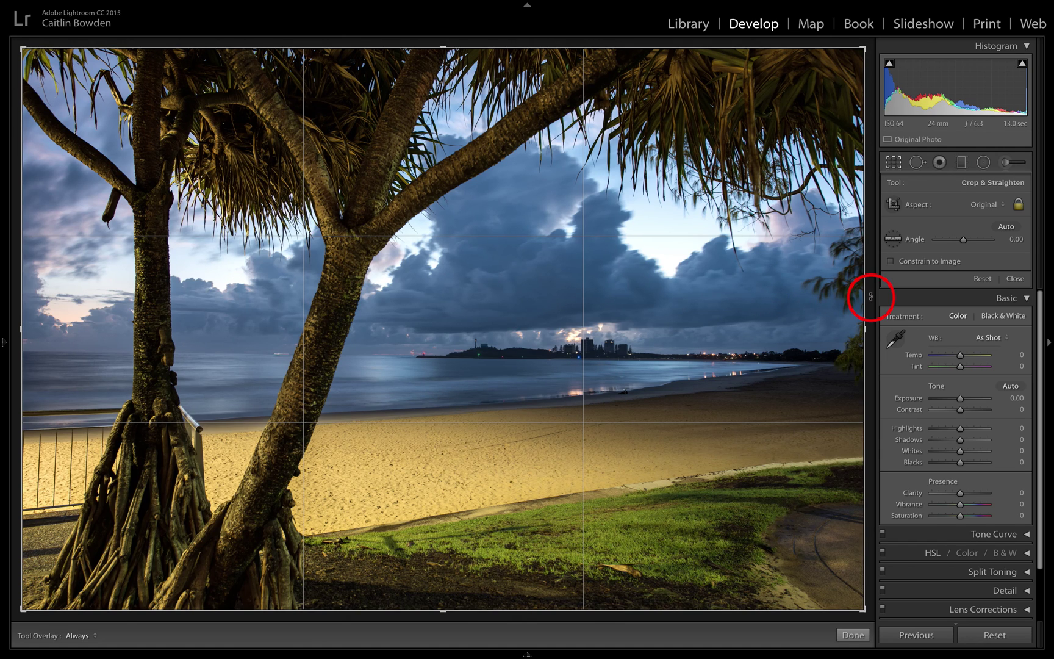
pyautogui.moveTo(871, 297); pyautogui.dragTo(868, 291)
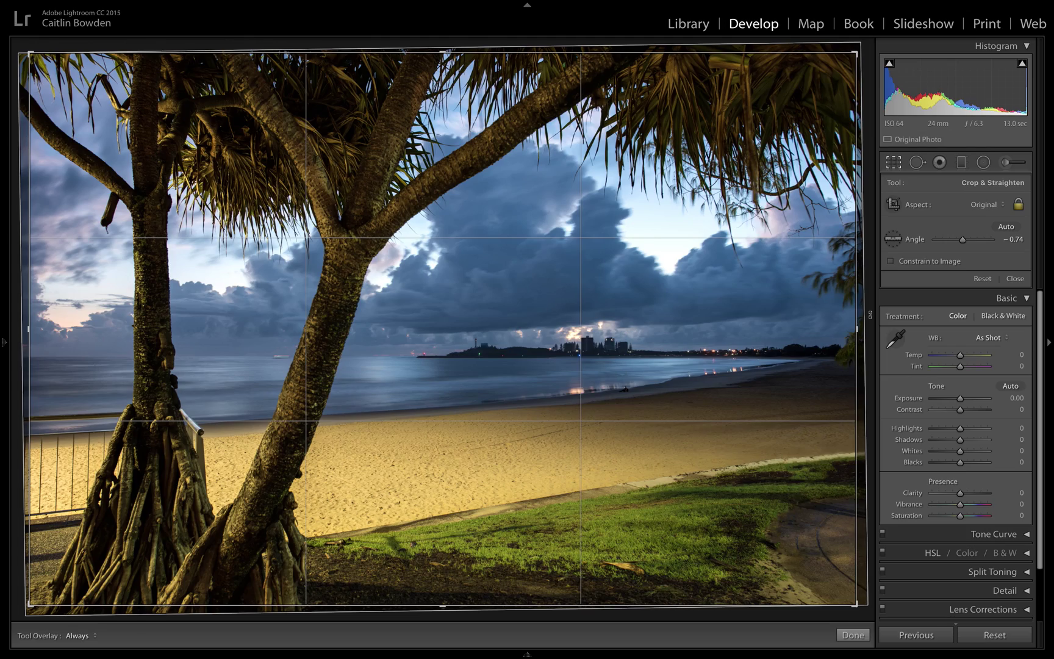
pyautogui.moveTo(871, 314); pyautogui.dragTo(871, 317)
pyautogui.press('Return')
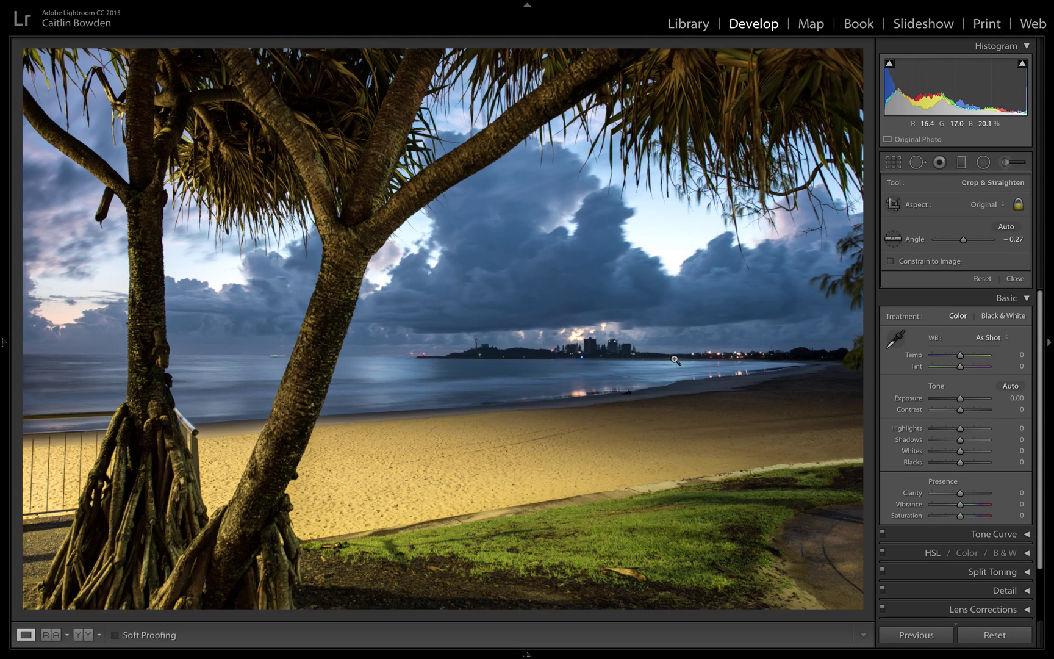